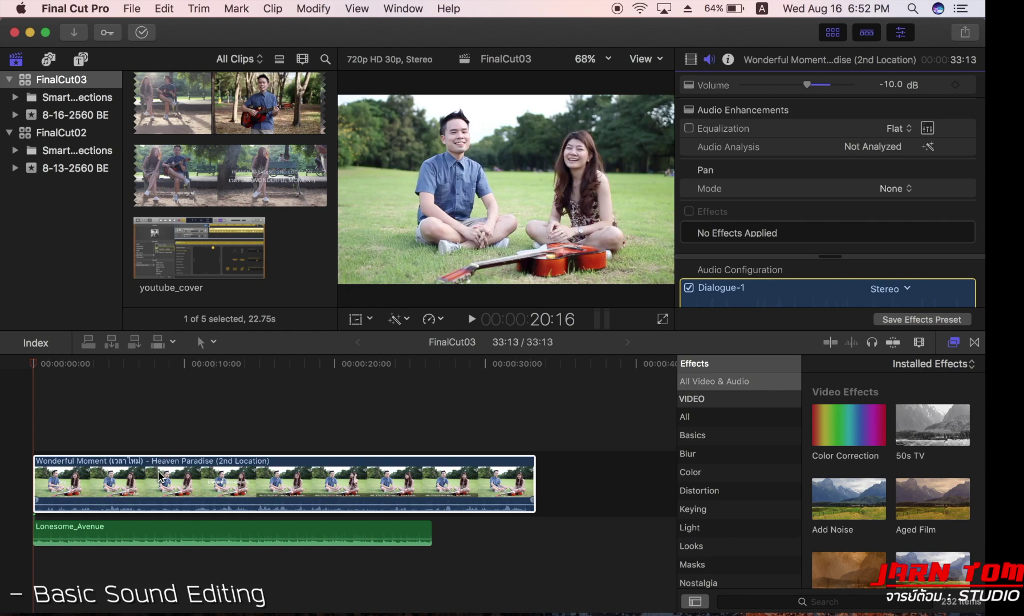
- Try different volume levels on the Wonderful Moment clip in the timeline, including 0 dB and -4 dB
{"action": "left_click_drag", "start_coordinate": [147, 504], "coordinate": [144, 504]}
{"action": "left_click_drag", "start_coordinate": [112, 505], "coordinate": [116, 505]}
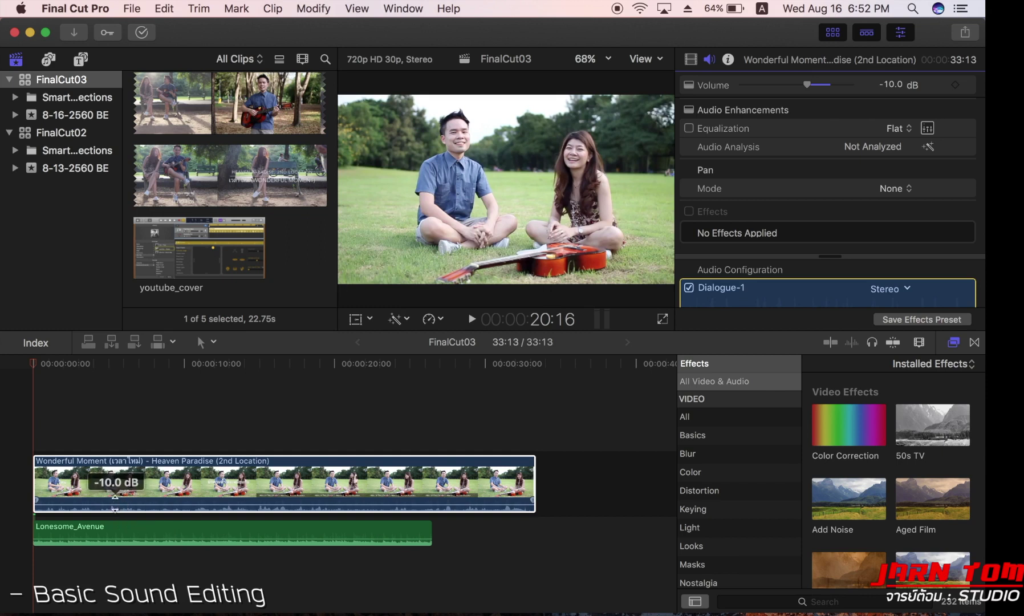
{"action": "mouse_move", "coordinate": [114, 505]}
{"action": "left_mouse_down"}
{"action": "mouse_move", "coordinate": [116, 497]}
{"action": "mouse_move", "coordinate": [115, 505]}
{"action": "left_mouse_up"}
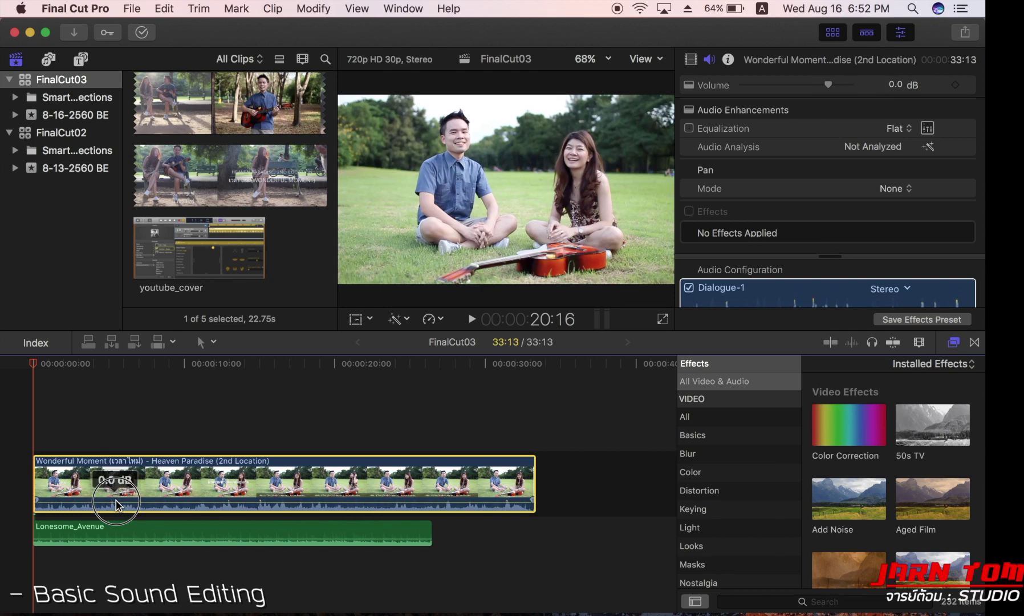
{"action": "left_click_drag", "start_coordinate": [116, 504], "coordinate": [116, 504]}
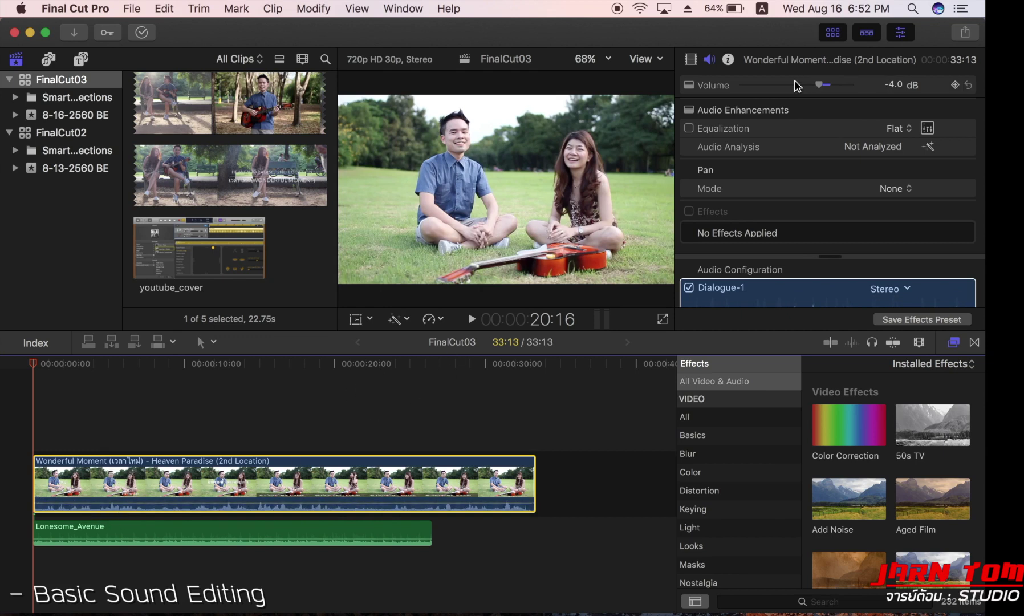
- Set the Wonderful Moment clip's volume to exactly -10 dB in its audio properties
{"action": "left_click", "coordinate": [691, 60]}
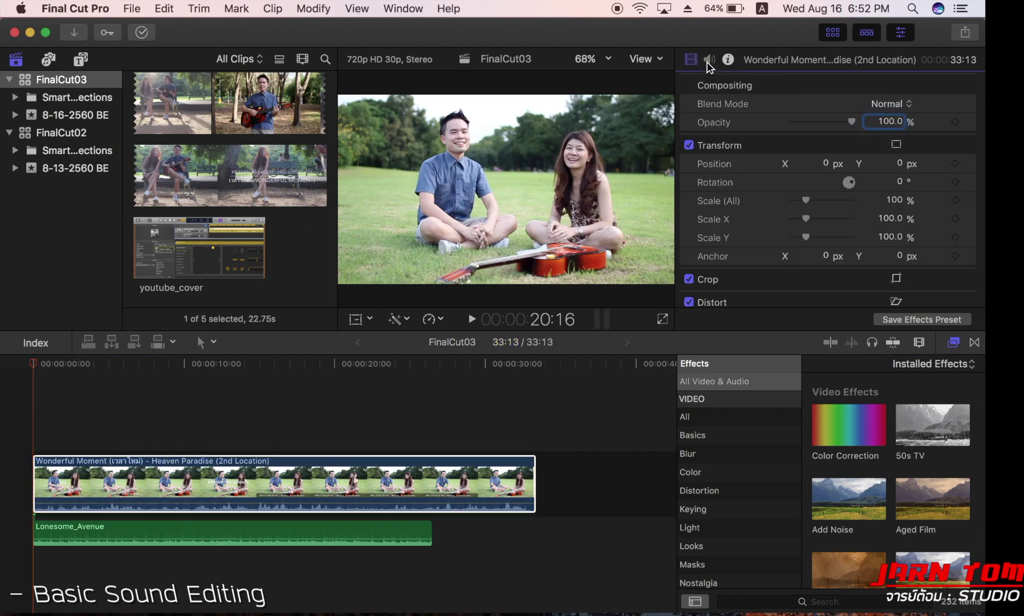
{"action": "left_click", "coordinate": [708, 60]}
{"action": "left_click", "coordinate": [892, 86]}
{"action": "type", "text": "-10"}
{"action": "key", "text": "Return"}
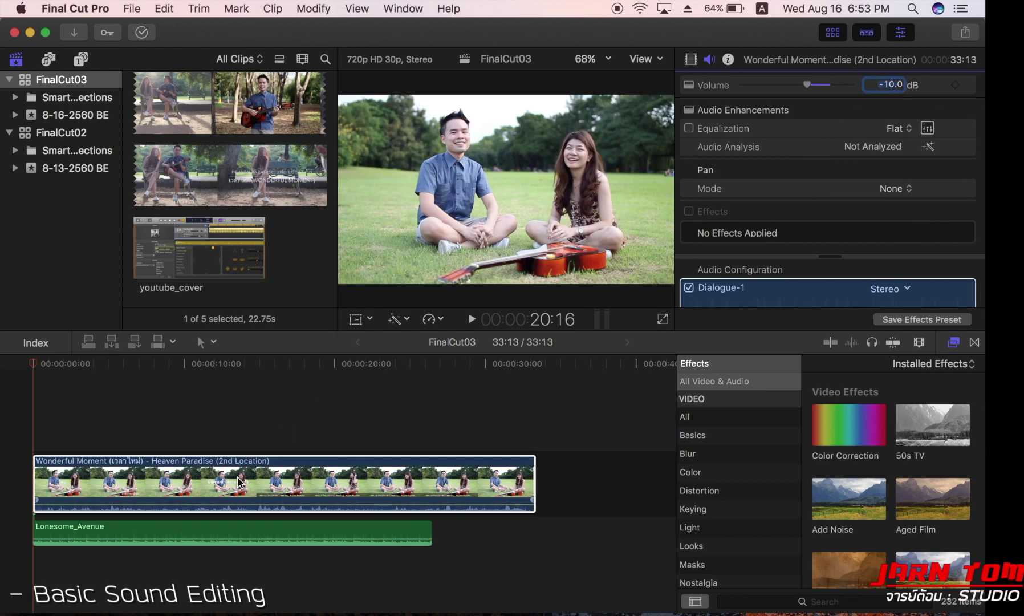
- Play the first few seconds of the project to hear the video sound together with the Lonesome_Avenue music
{"action": "left_click_drag", "start_coordinate": [171, 527], "coordinate": [164, 535]}
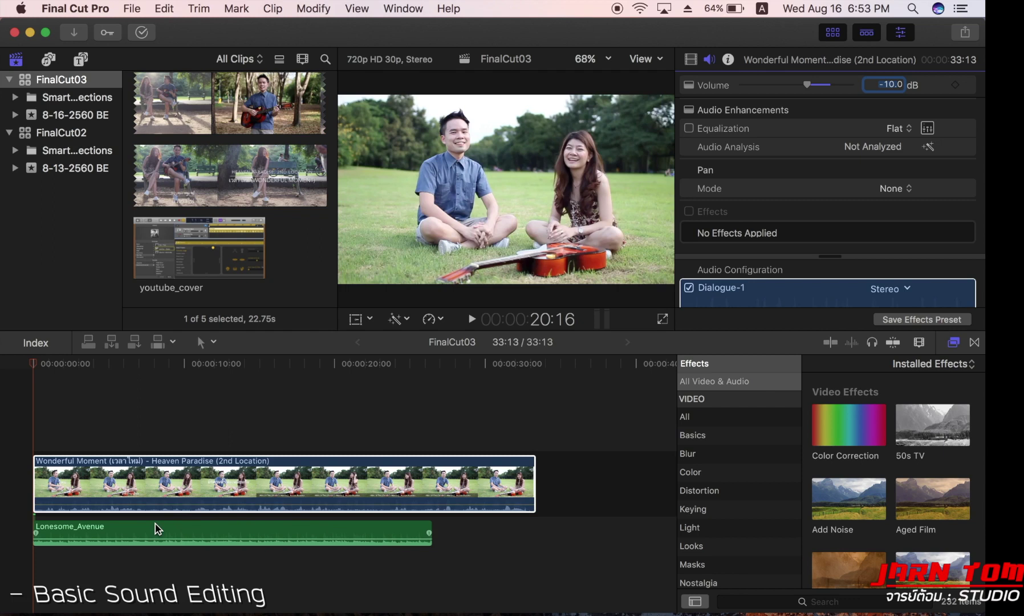
{"action": "left_click", "coordinate": [90, 506]}
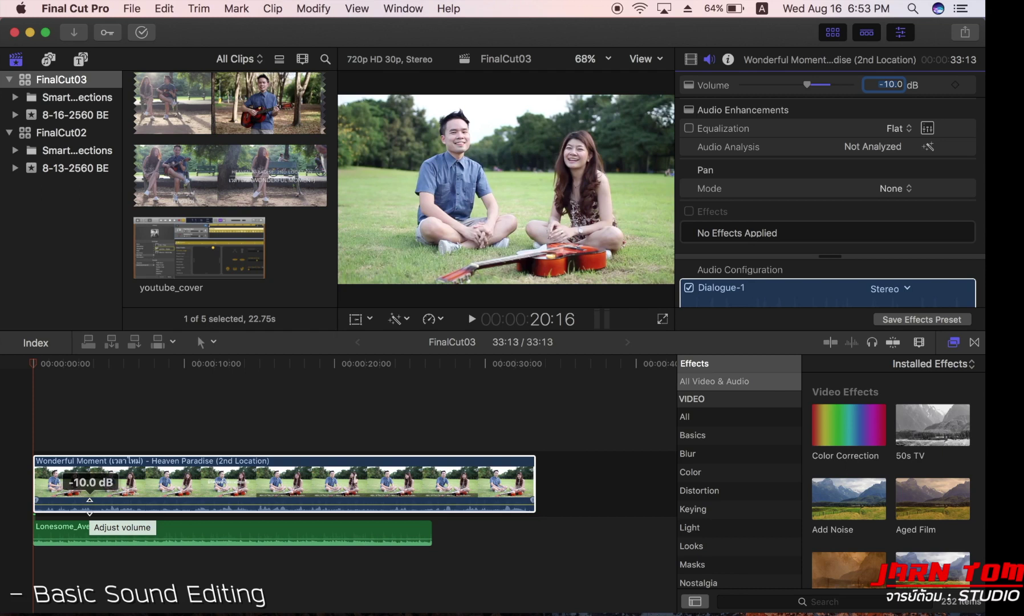
{"action": "key", "text": "space"}
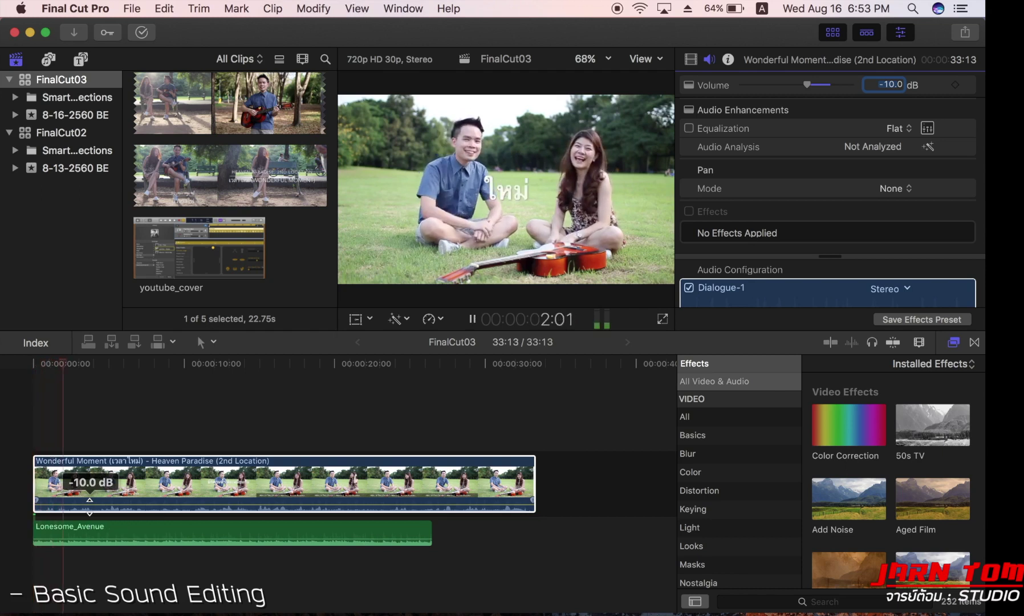
{"action": "key", "text": "space"}
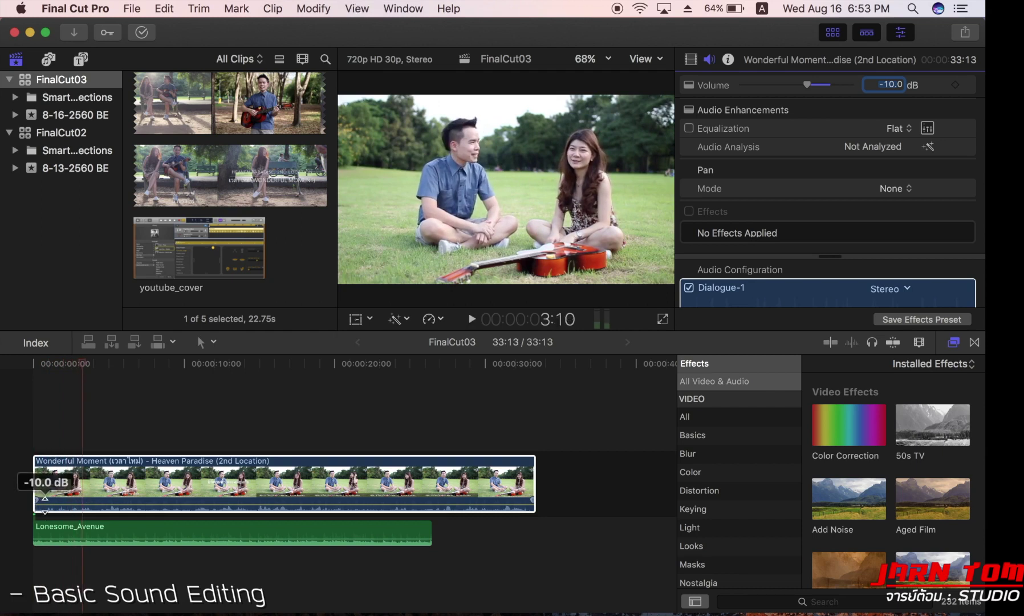
- Mute the Wonderful Moment clip, fade in the start of the Lonesome_Avenue music over about two seconds, and preview from the beginning
{"action": "left_click", "coordinate": [46, 504]}
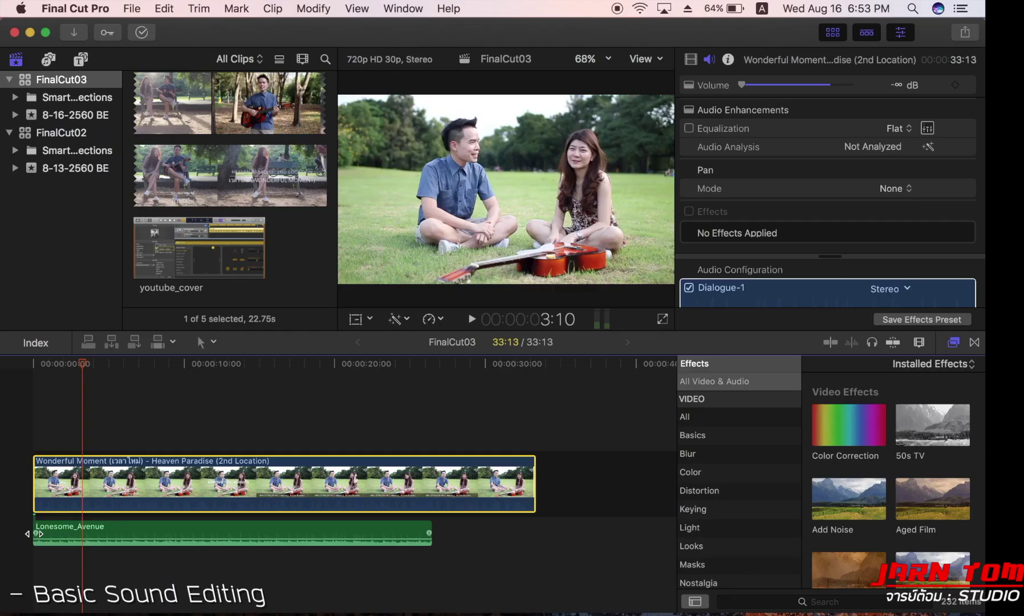
{"action": "left_click_drag", "start_coordinate": [36, 533], "coordinate": [62, 535]}
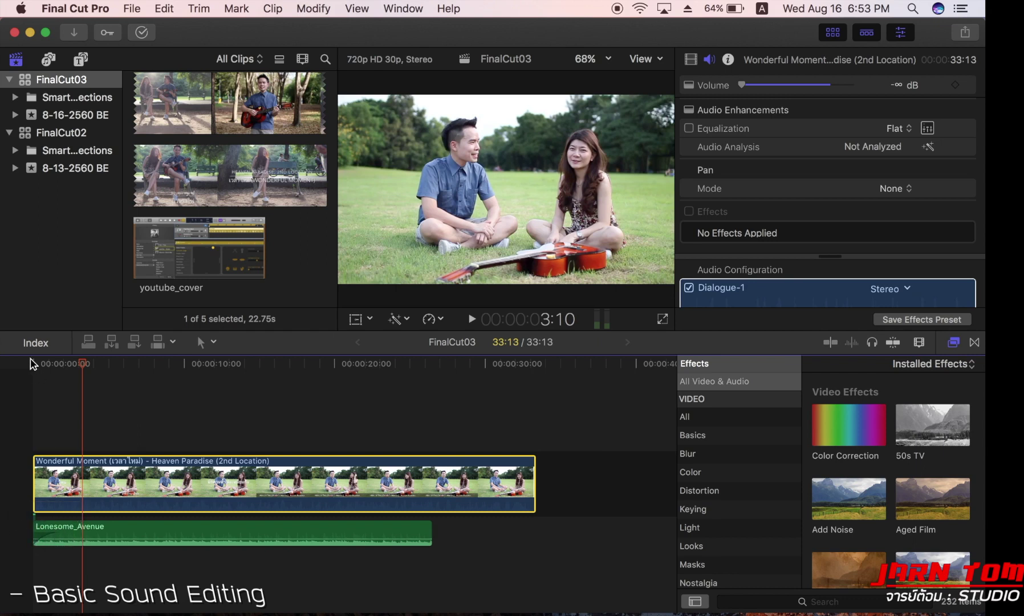
{"action": "left_click", "coordinate": [30, 364]}
{"action": "key", "text": "space"}
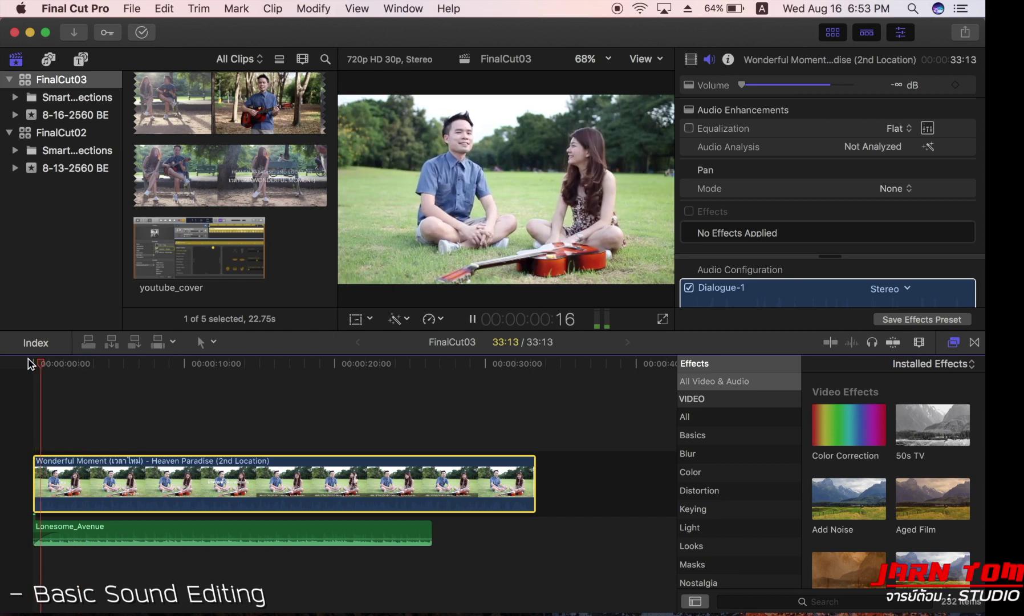
{"action": "key", "text": "space"}
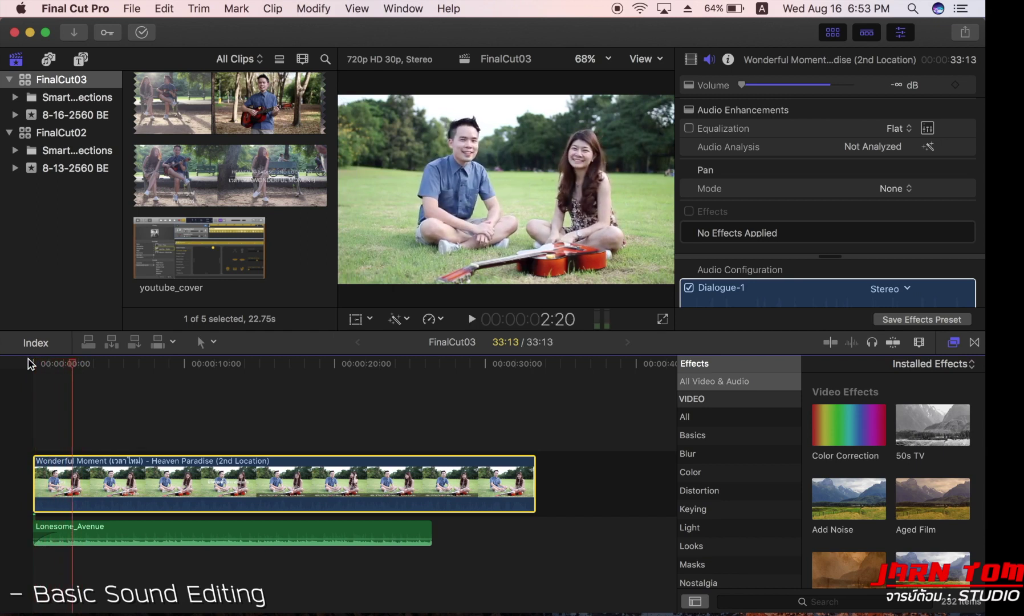
- Remove the fade-in from the Lonesome_Avenue music and restore the Wonderful Moment clip's volume to -10 dB
{"action": "mouse_move", "coordinate": [51, 533]}
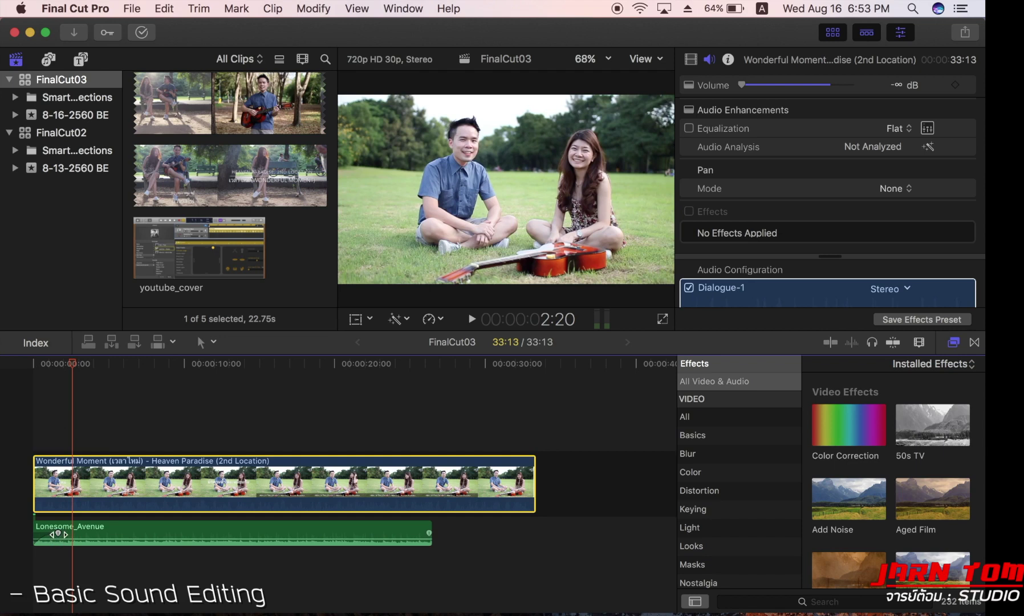
{"action": "mouse_move", "coordinate": [96, 497]}
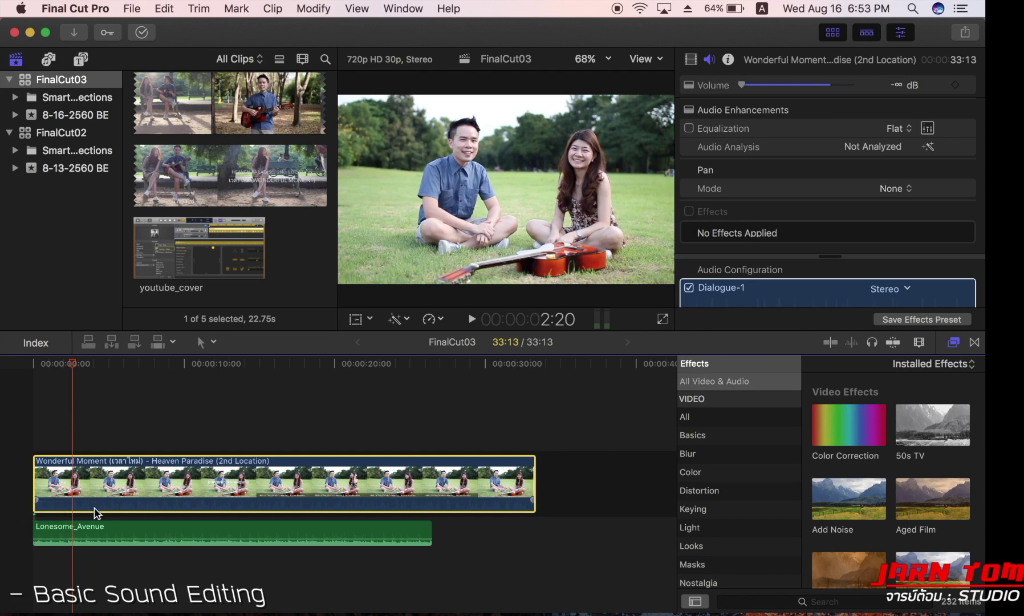
{"action": "left_click_drag", "start_coordinate": [94, 511], "coordinate": [97, 507]}
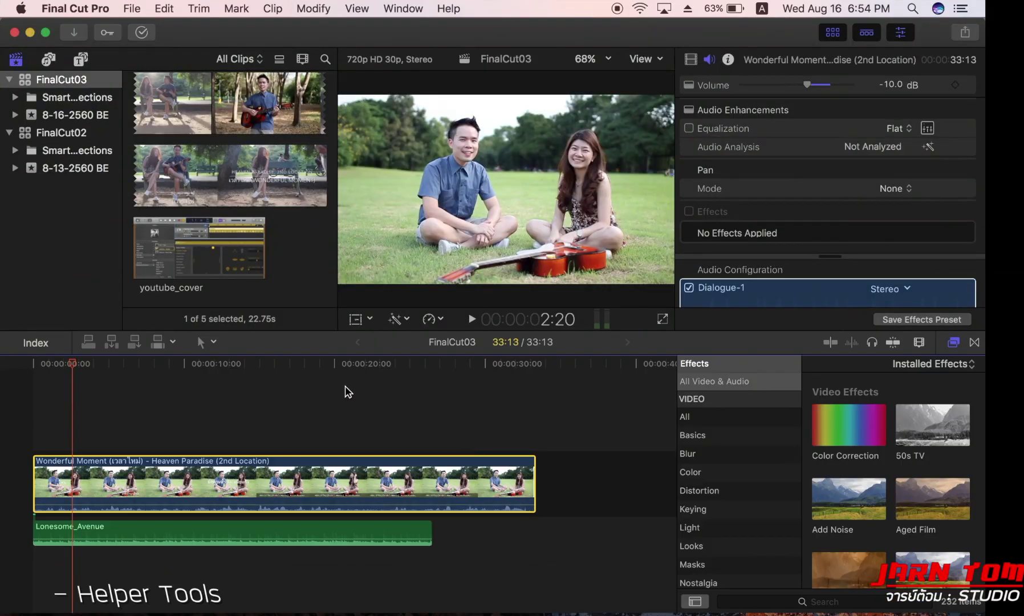
- Park the playhead at about 19:06 and choose the Select tool from the editing tools
{"action": "left_click", "coordinate": [323, 368]}
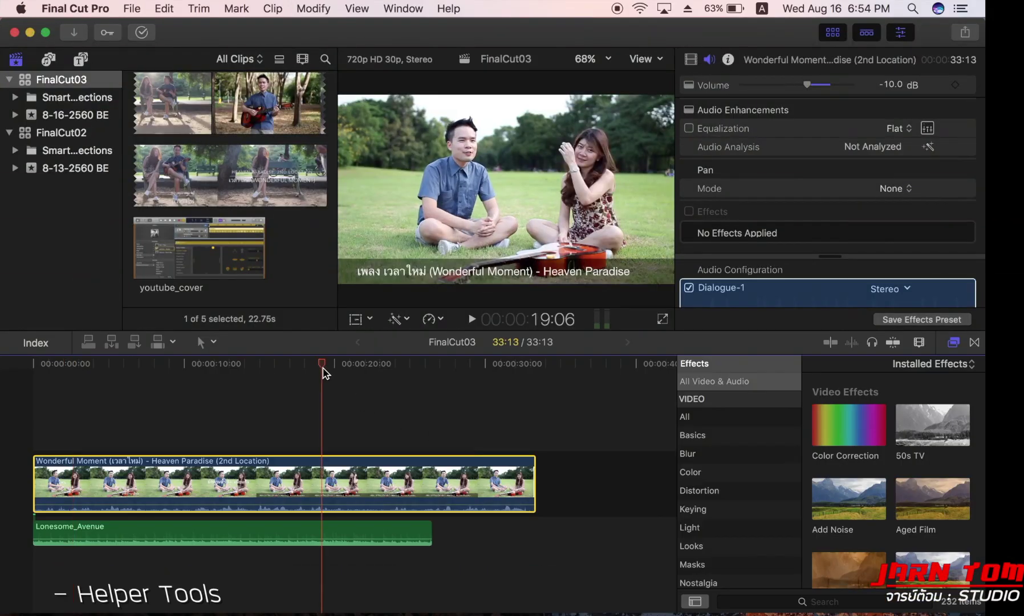
{"action": "left_click", "coordinate": [214, 342]}
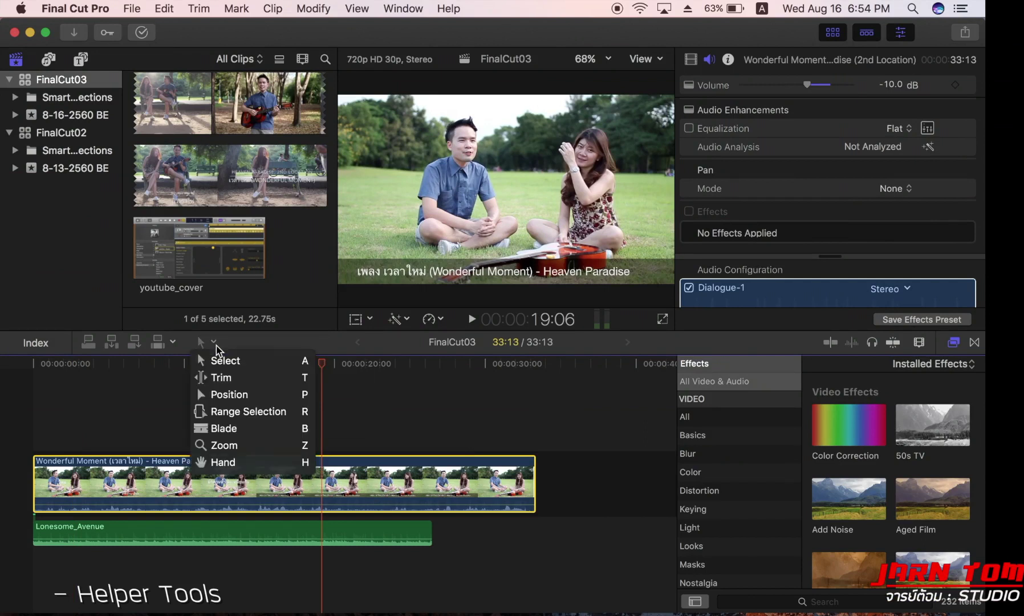
{"action": "left_click", "coordinate": [218, 358]}
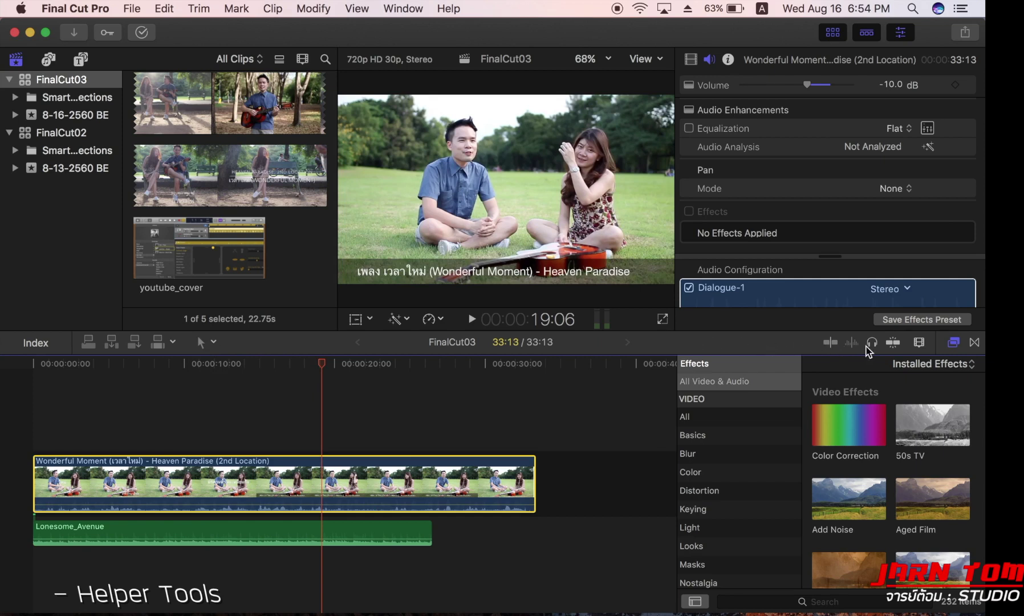
- Try timeline skimming on and off, and scrub the playhead through the middle of the project, ending at about 18:19
{"action": "left_click", "coordinate": [827, 343]}
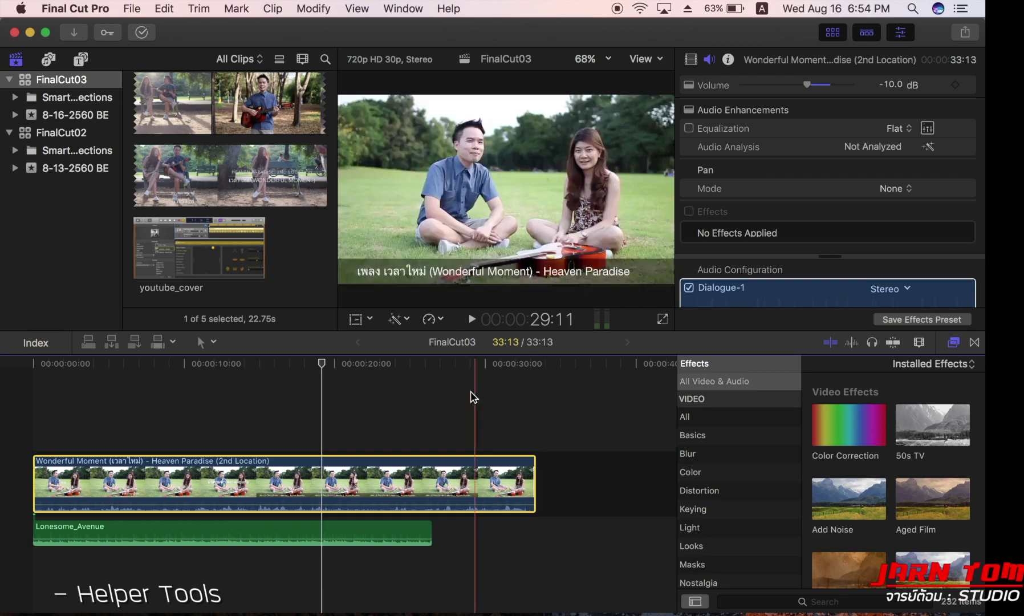
{"action": "left_click", "coordinate": [831, 342]}
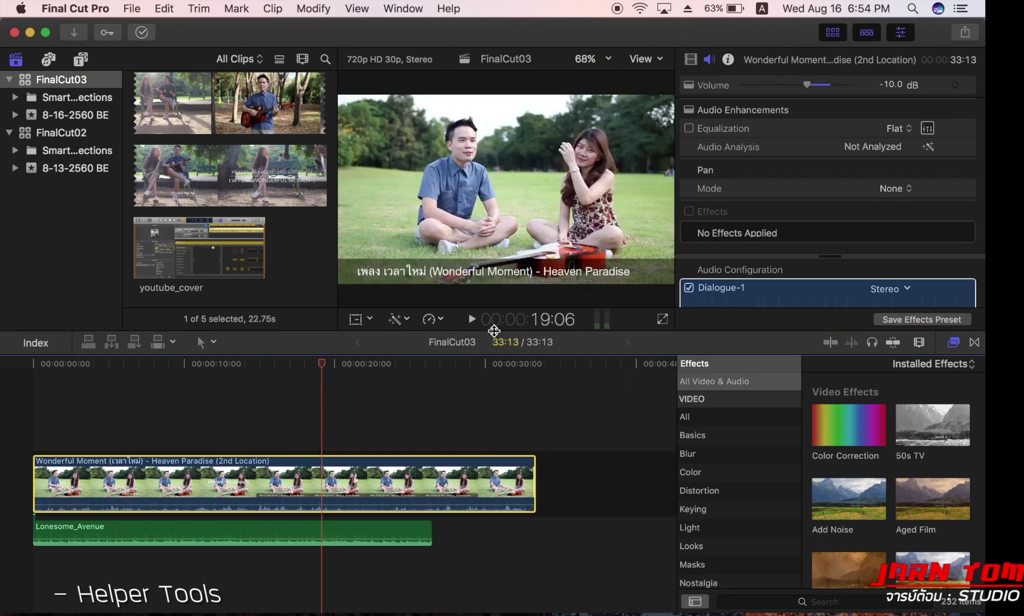
{"action": "left_click", "coordinate": [282, 364]}
{"action": "left_click", "coordinate": [238, 364]}
{"action": "left_click_drag", "start_coordinate": [237, 365], "coordinate": [358, 367]}
{"action": "left_click_drag", "start_coordinate": [197, 360], "coordinate": [312, 377]}
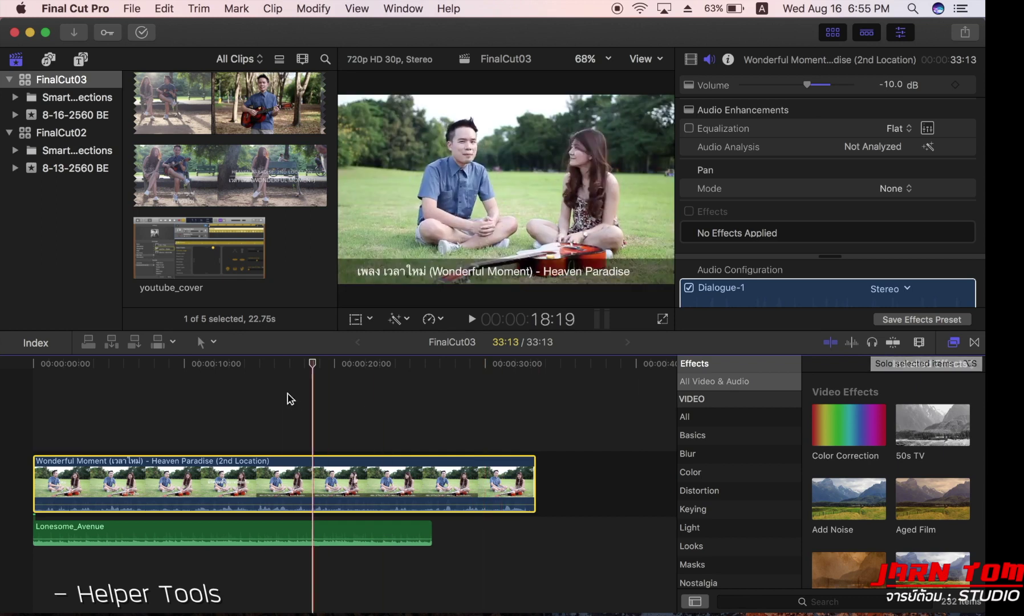
- Play the project for a few seconds from about the 17-second mark
{"action": "left_click", "coordinate": [288, 365]}
{"action": "key", "text": "space"}
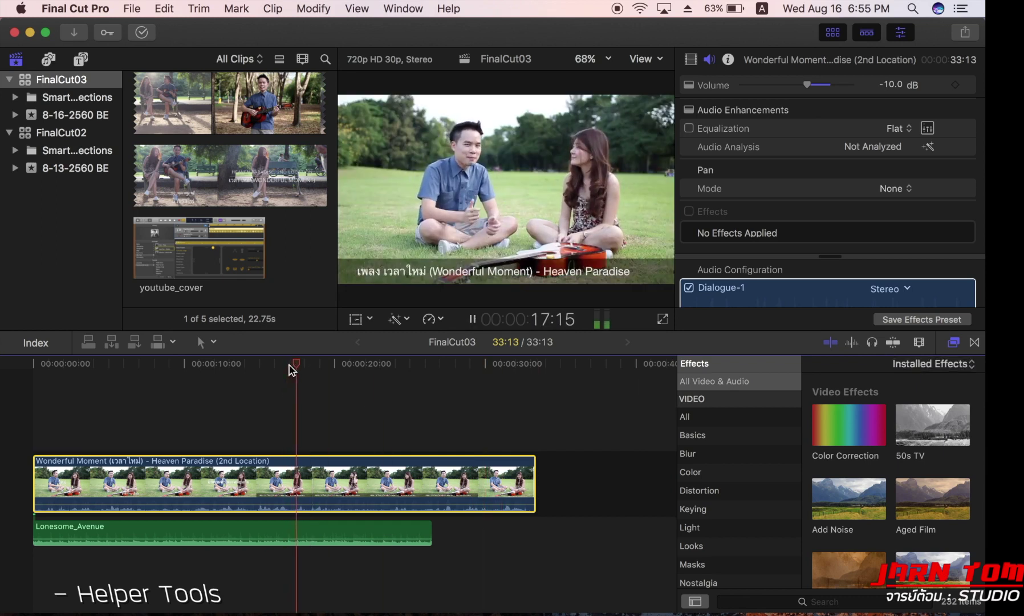
{"action": "key", "text": "space"}
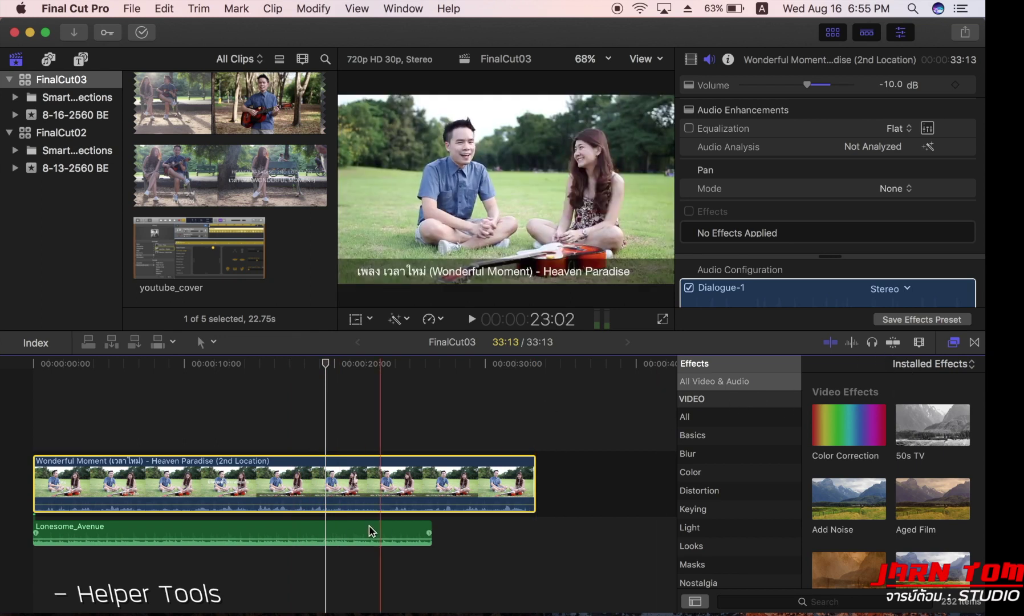
- Solo the Lonesome_Avenue music clip and play it from 15:20 to hear it without the video's sound
{"action": "left_click", "coordinate": [344, 532]}
{"action": "left_click", "coordinate": [871, 342]}
{"action": "left_click", "coordinate": [270, 365]}
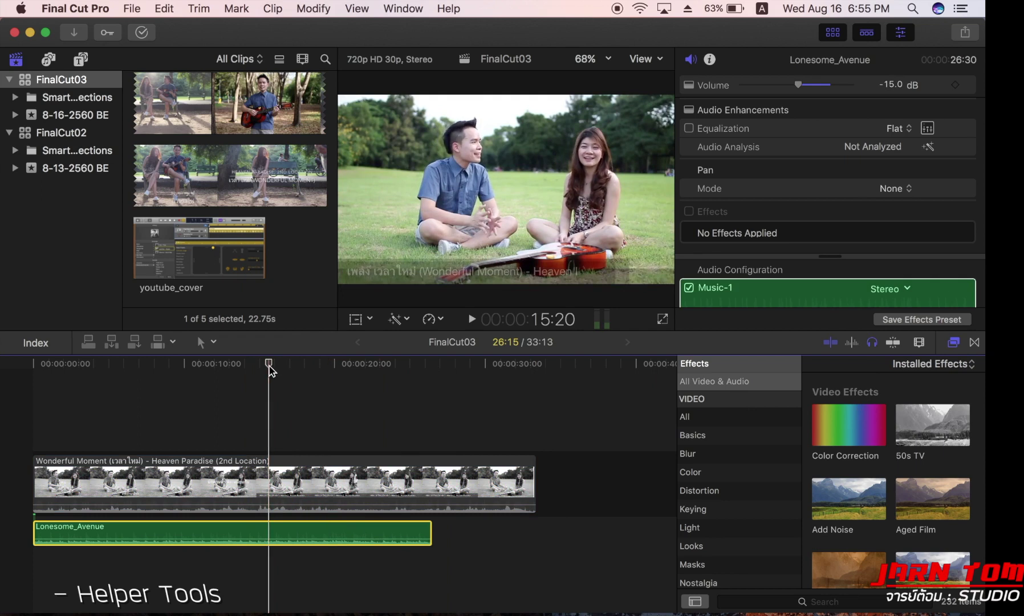
{"action": "key", "text": "space"}
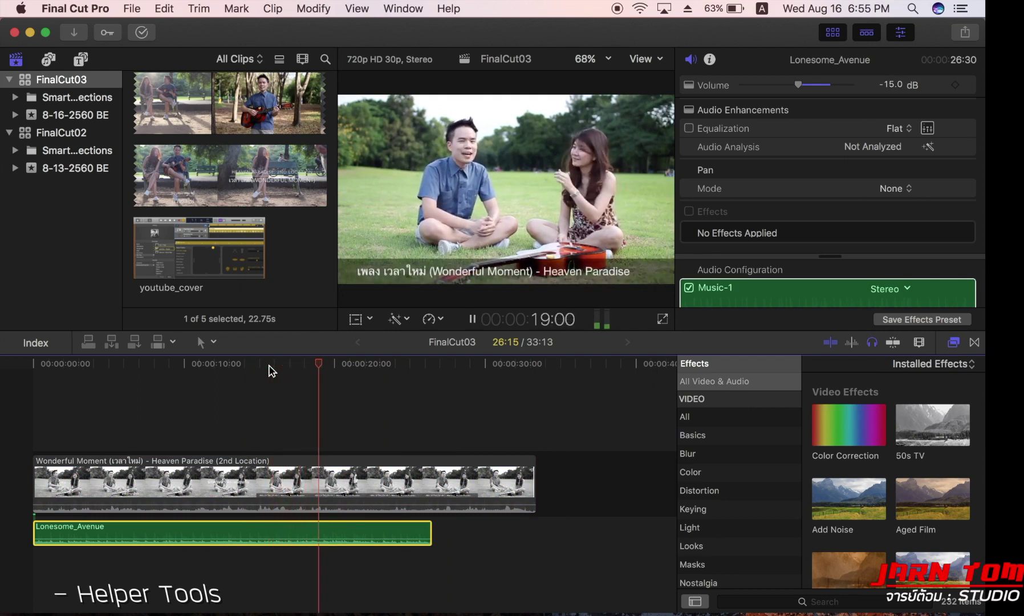
{"action": "left_click", "coordinate": [348, 478]}
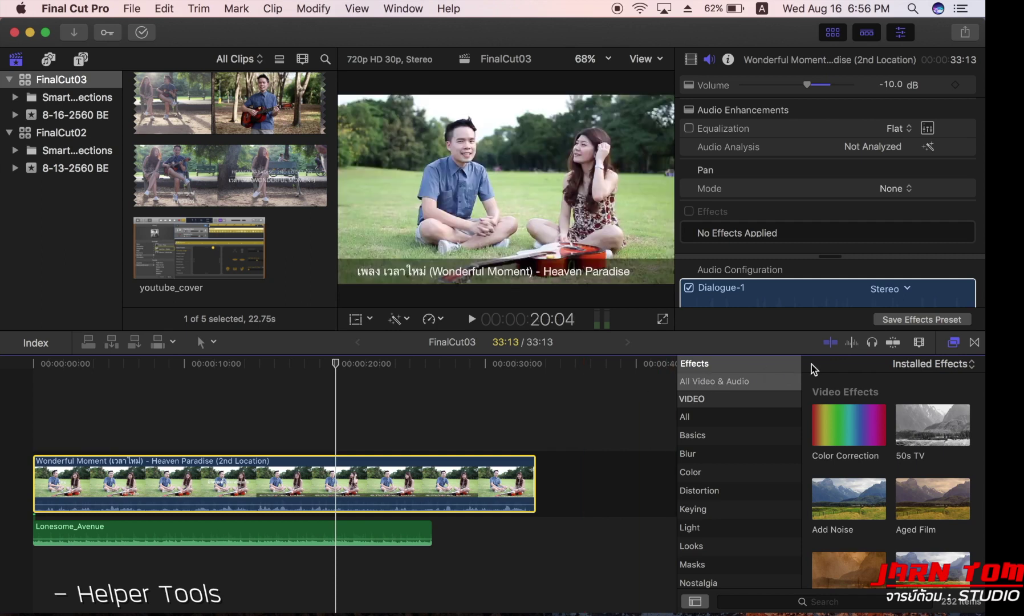
- Turn on snapping and split the Wonderful Moment clip with the Blade tool at about 13 and 6 seconds, returning to the Select tool
{"action": "left_click", "coordinate": [893, 344]}
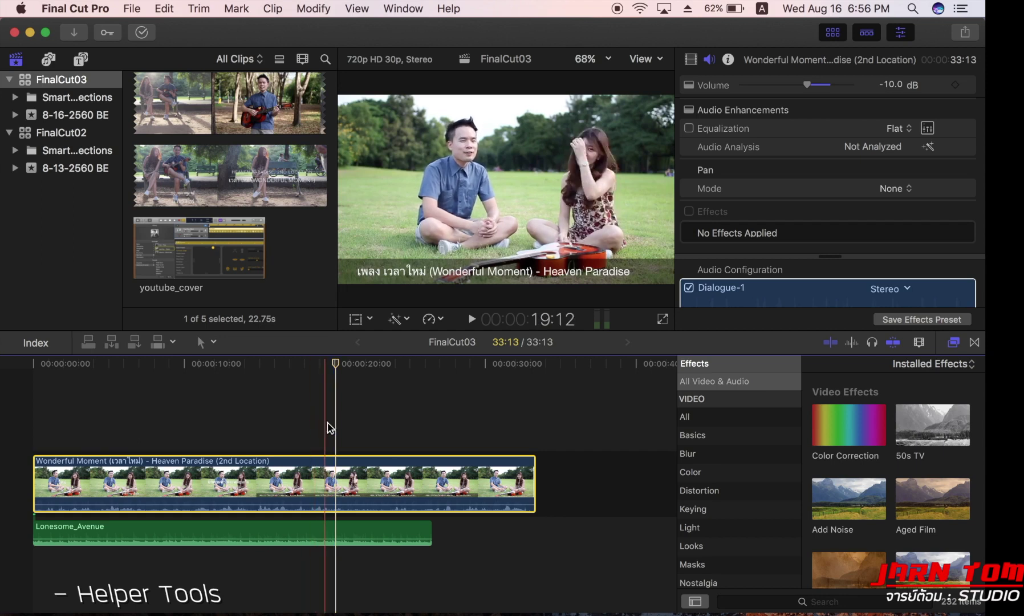
{"action": "key", "text": "p"}
{"action": "left_click", "coordinate": [226, 483]}
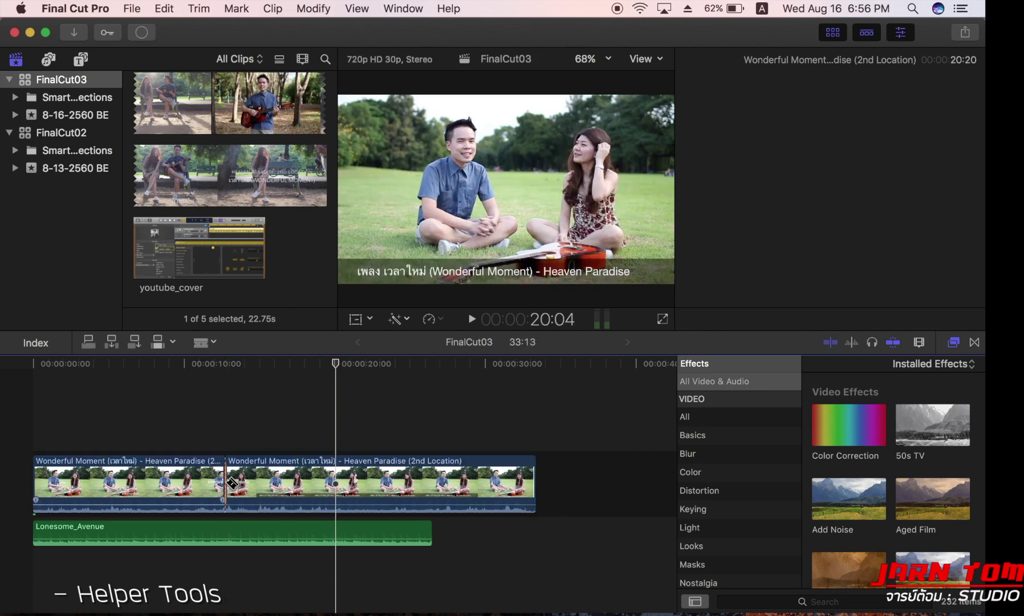
{"action": "left_click", "coordinate": [125, 482]}
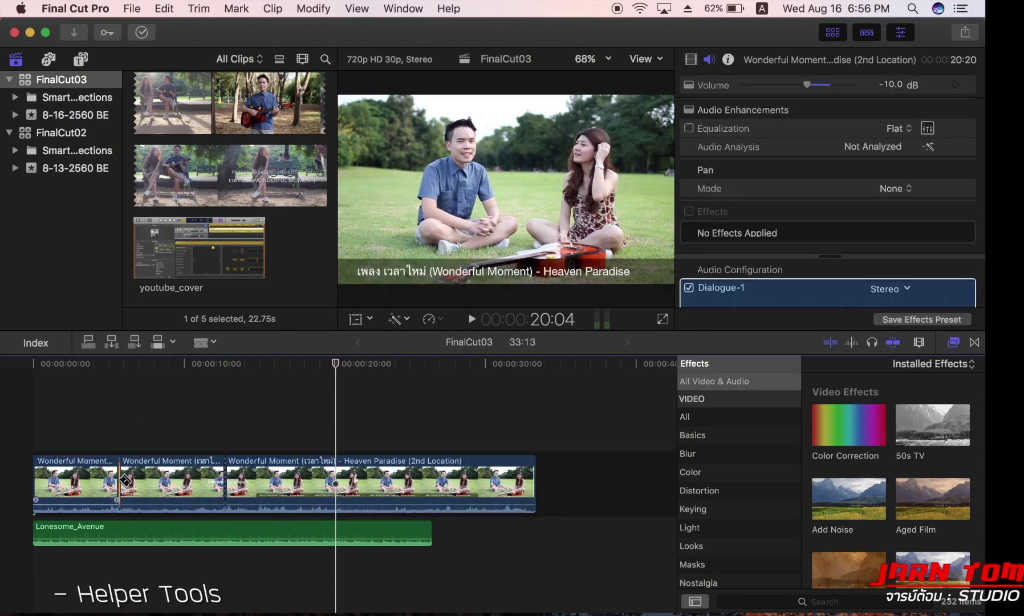
{"action": "key", "text": "a"}
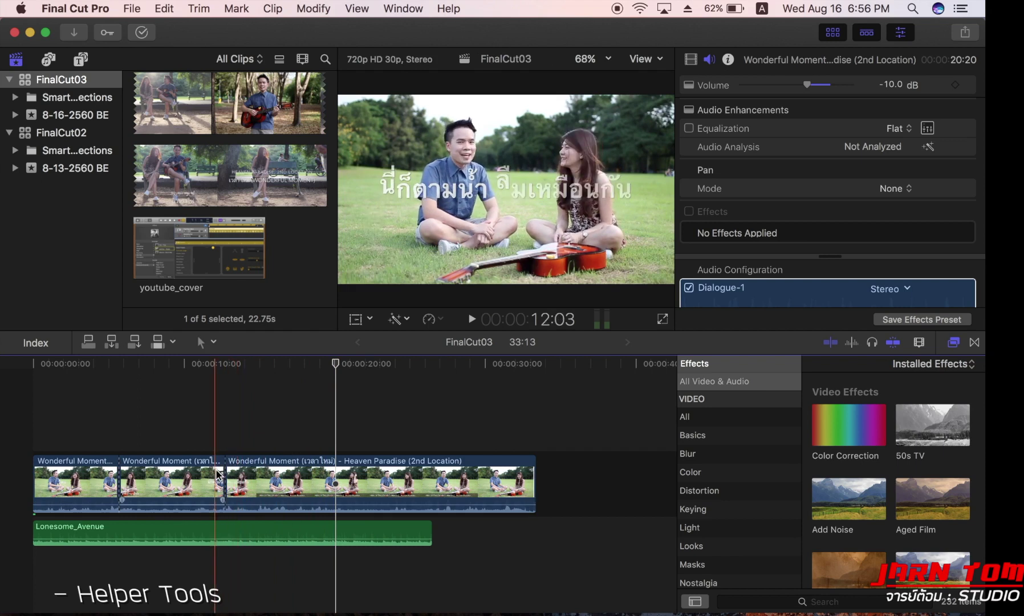
- Connect a four-second ProfilePic clip above the main video, snapped to the first cut at about 6 seconds
{"action": "left_click", "coordinate": [142, 533]}
{"action": "scroll", "coordinate": [223, 255], "scroll_direction": "down", "scroll_amount": 5}
{"action": "scroll", "coordinate": [222, 251], "scroll_direction": "up", "scroll_amount": 5}
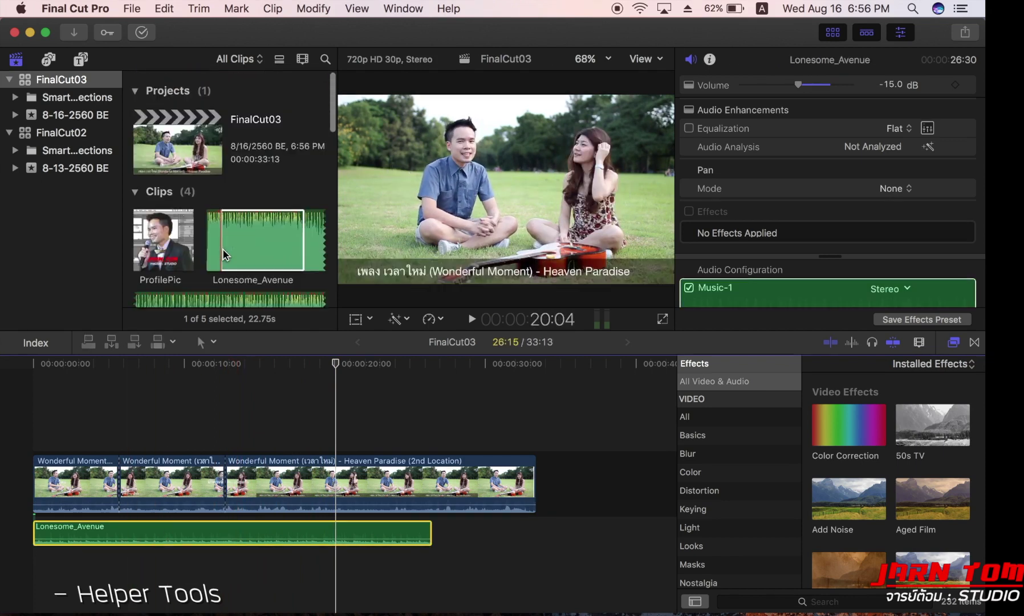
{"action": "left_click", "coordinate": [149, 232]}
{"action": "left_click_drag", "start_coordinate": [149, 232], "coordinate": [150, 419]}
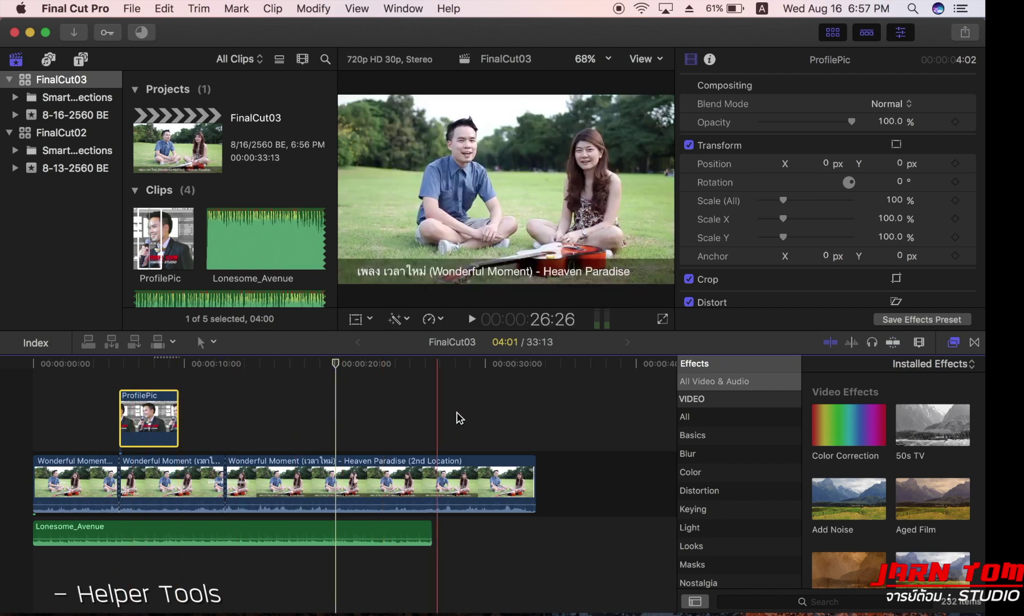
- Try the different clip appearance styles in the timeline and keep the one with filmstrips and audio waveforms at equal height
{"action": "left_click", "coordinate": [892, 342]}
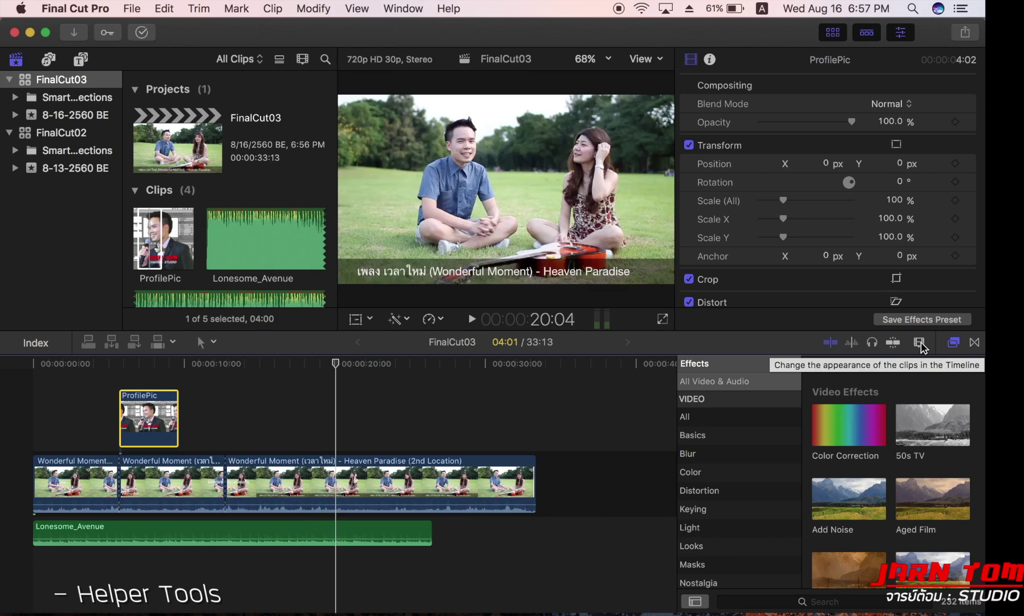
{"action": "left_click", "coordinate": [919, 343]}
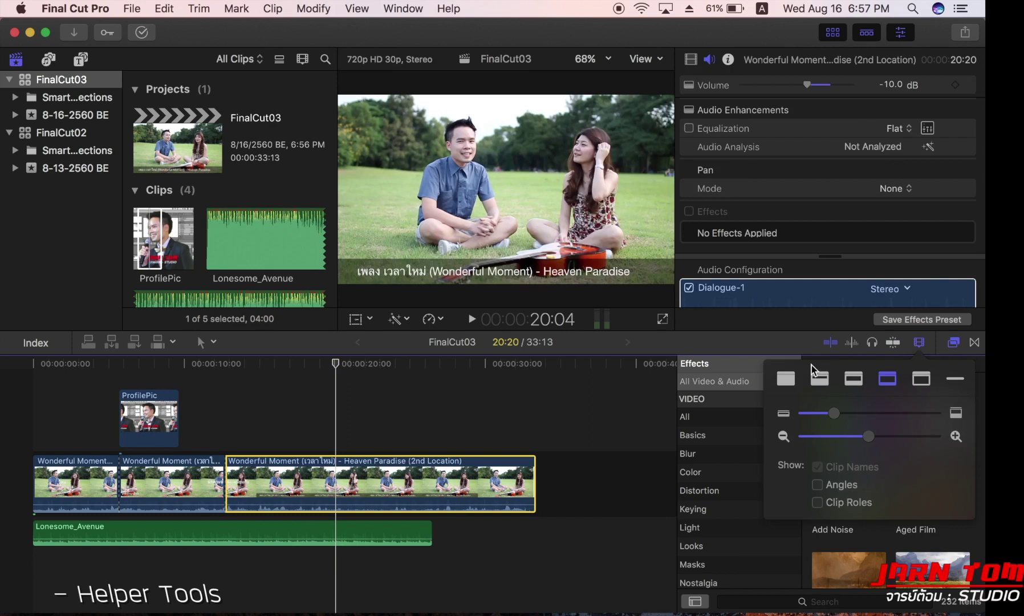
{"action": "left_click", "coordinate": [790, 384]}
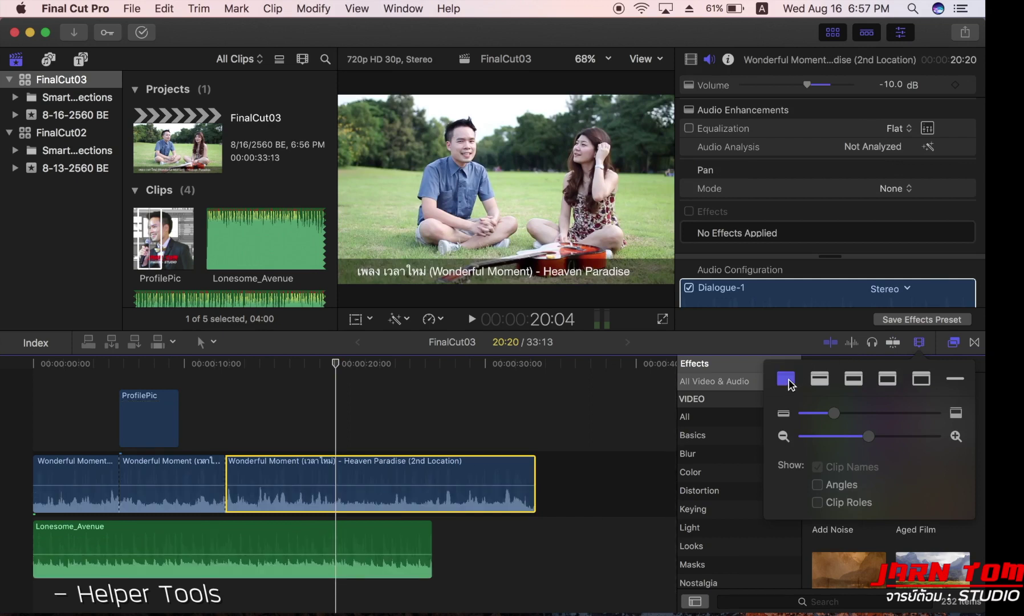
{"action": "left_click", "coordinate": [820, 381]}
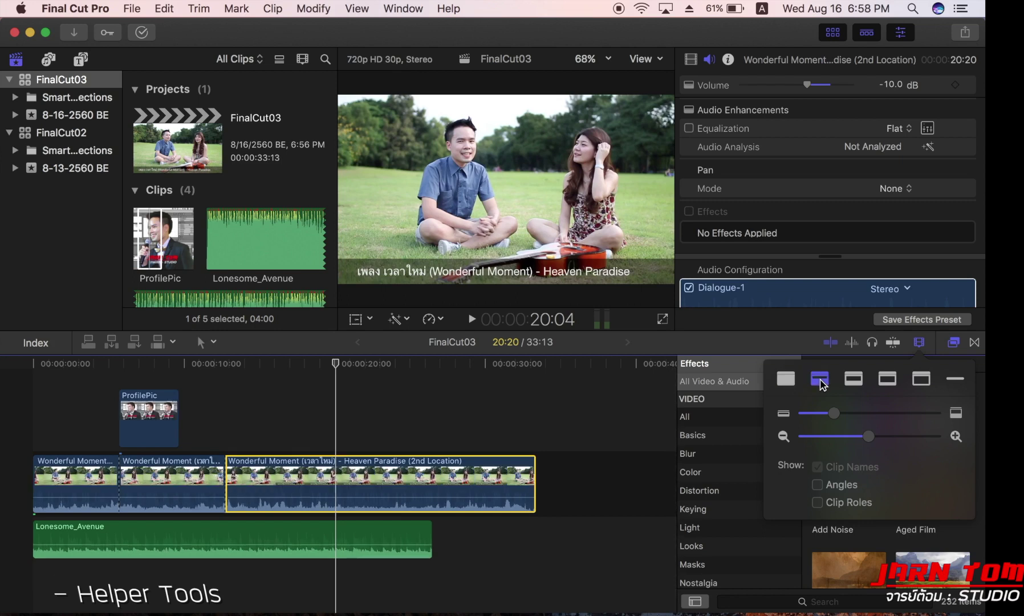
{"action": "left_click", "coordinate": [861, 381]}
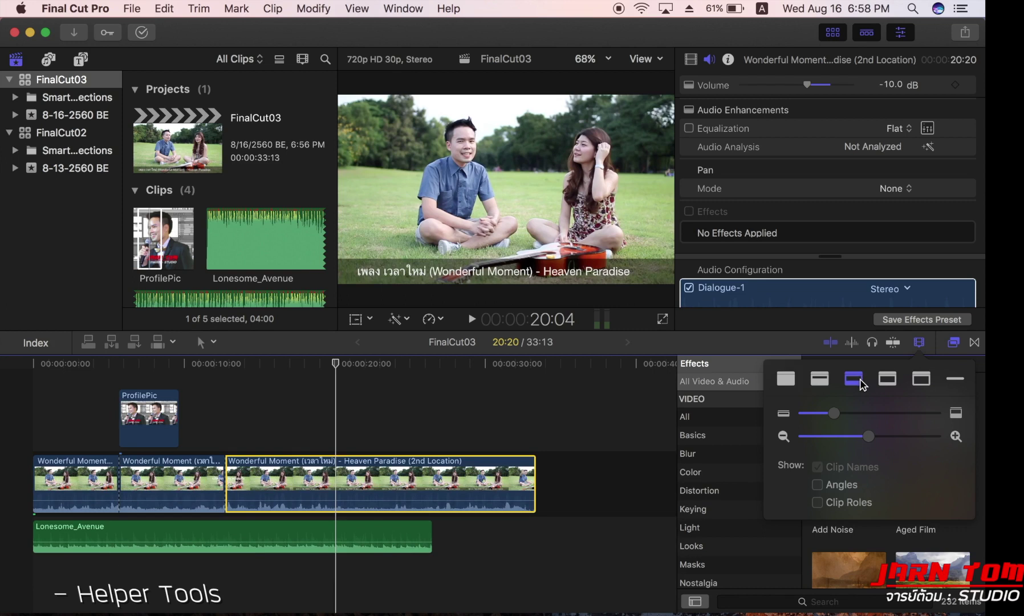
{"action": "left_click", "coordinate": [887, 379]}
{"action": "left_click", "coordinate": [920, 381]}
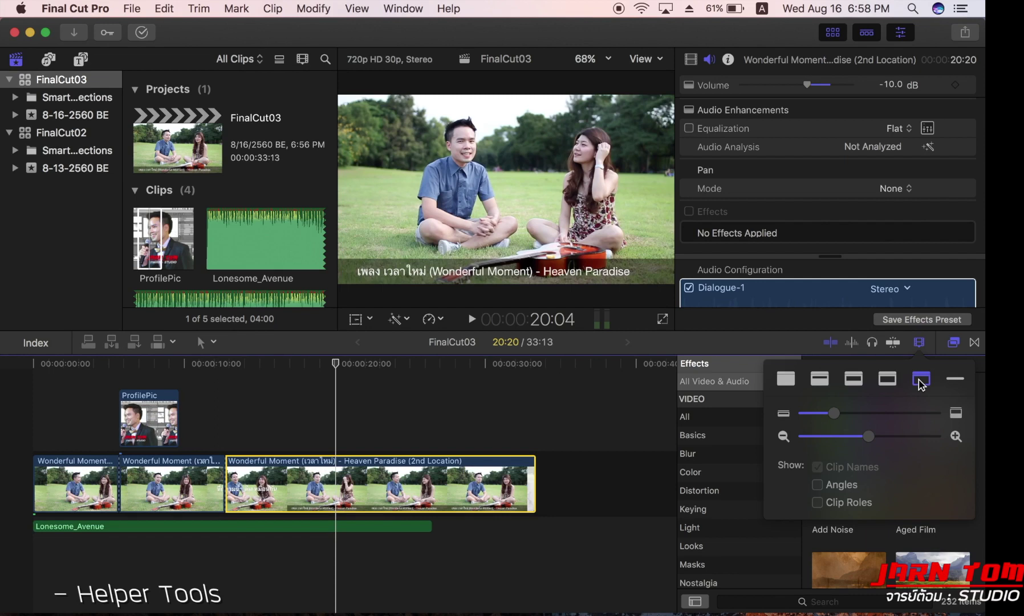
{"action": "left_click", "coordinate": [886, 381]}
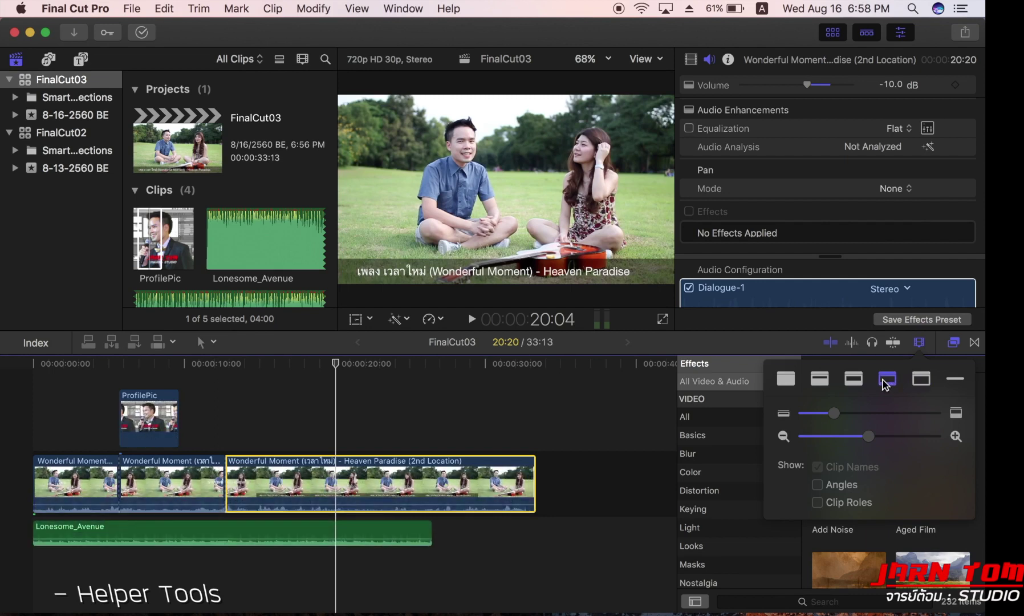
{"action": "left_click", "coordinate": [953, 382]}
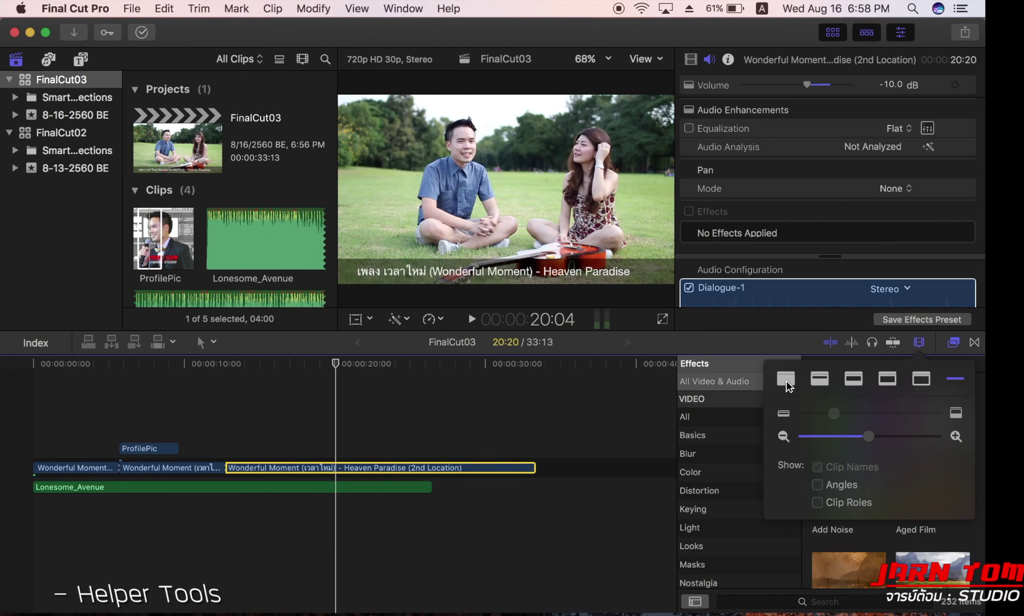
{"action": "left_click", "coordinate": [852, 383]}
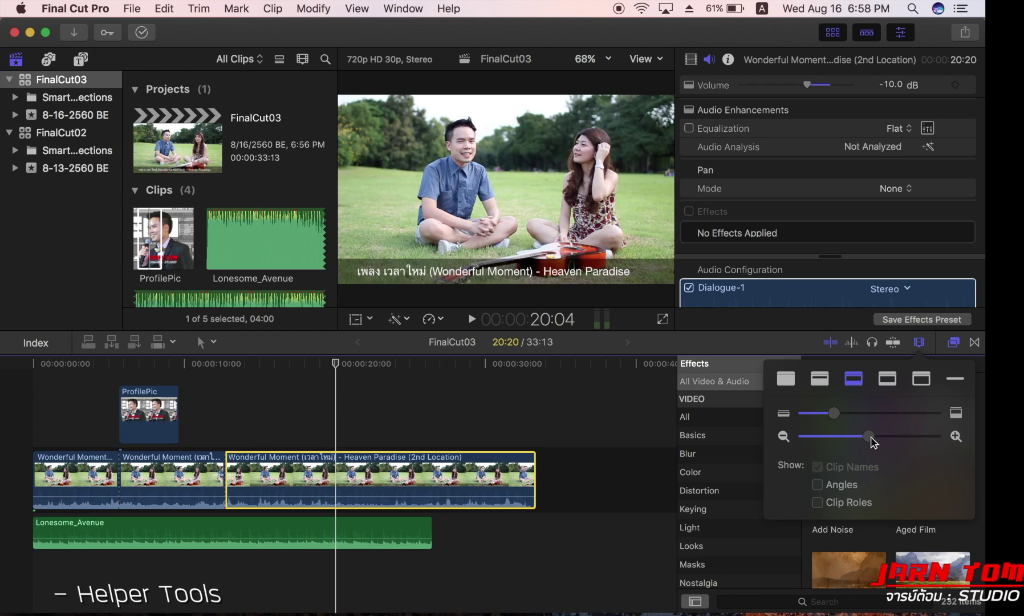
{"action": "left_click", "coordinate": [919, 344]}
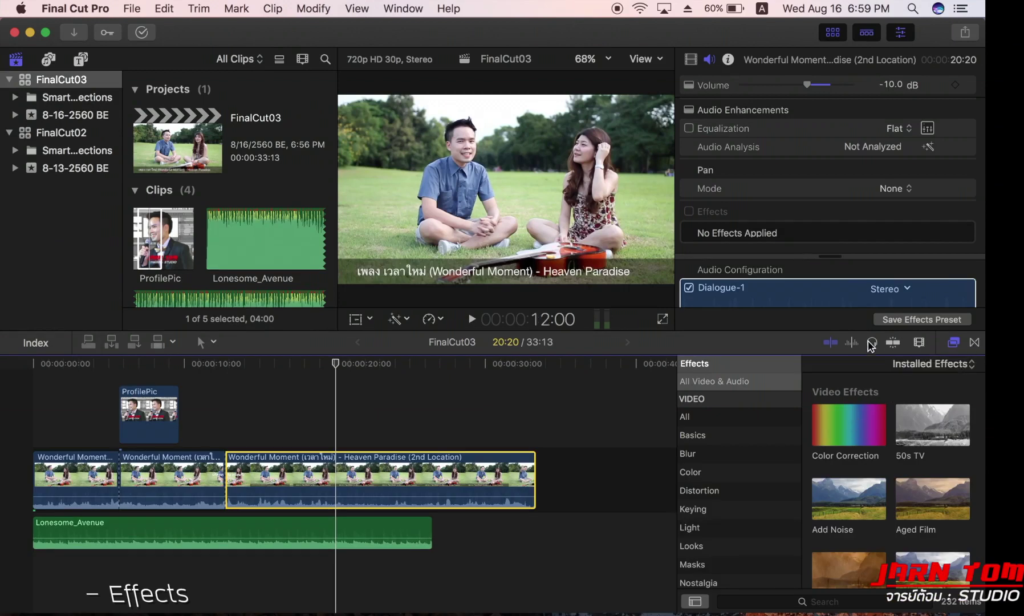
- Hide the Effects browser and bring it back beside the timeline
{"action": "left_click", "coordinate": [957, 345]}
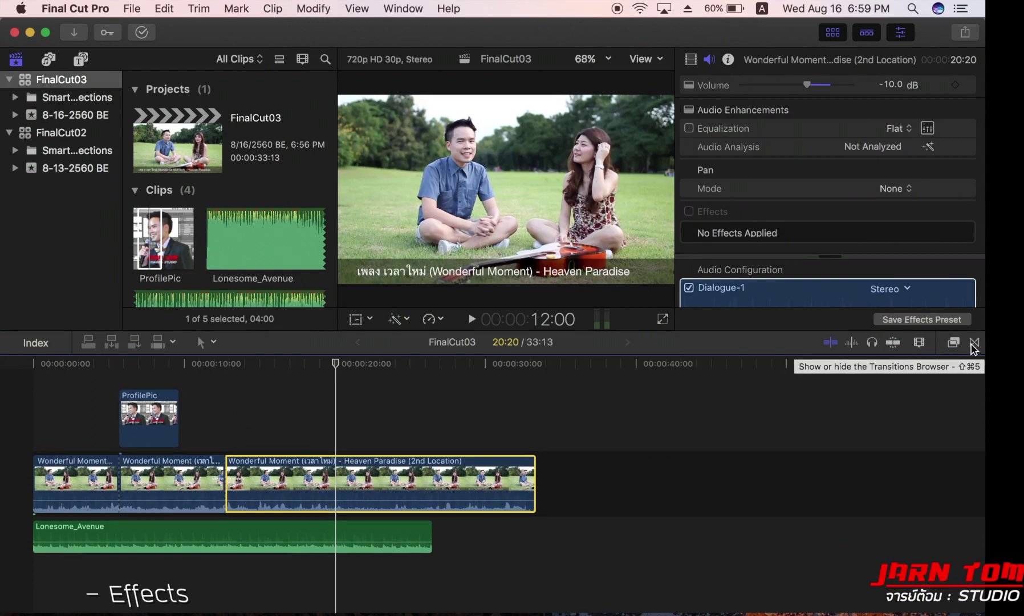
{"action": "left_click", "coordinate": [962, 348]}
{"action": "left_click", "coordinate": [962, 347]}
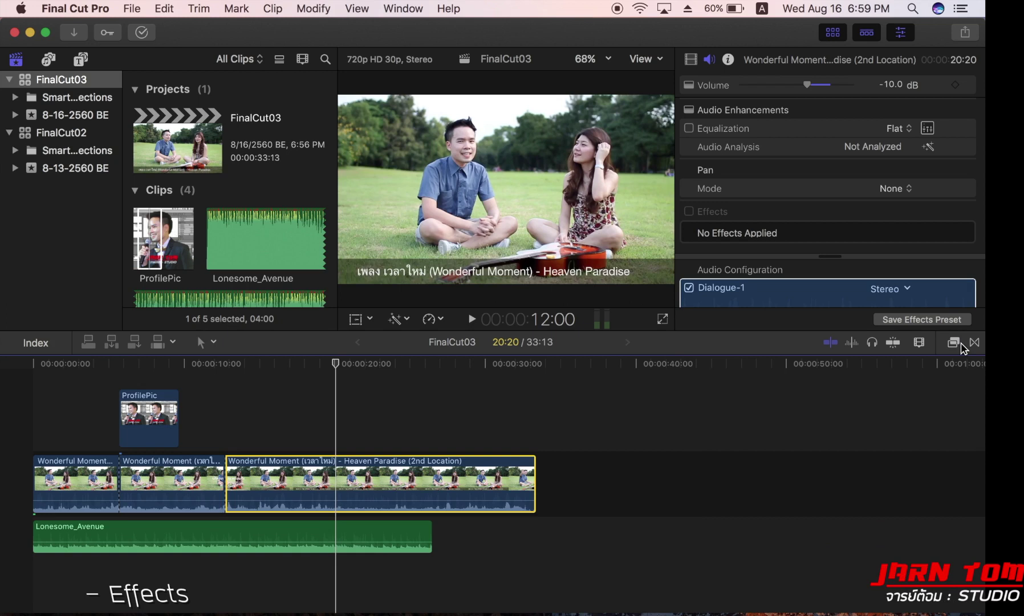
{"action": "left_click", "coordinate": [961, 344]}
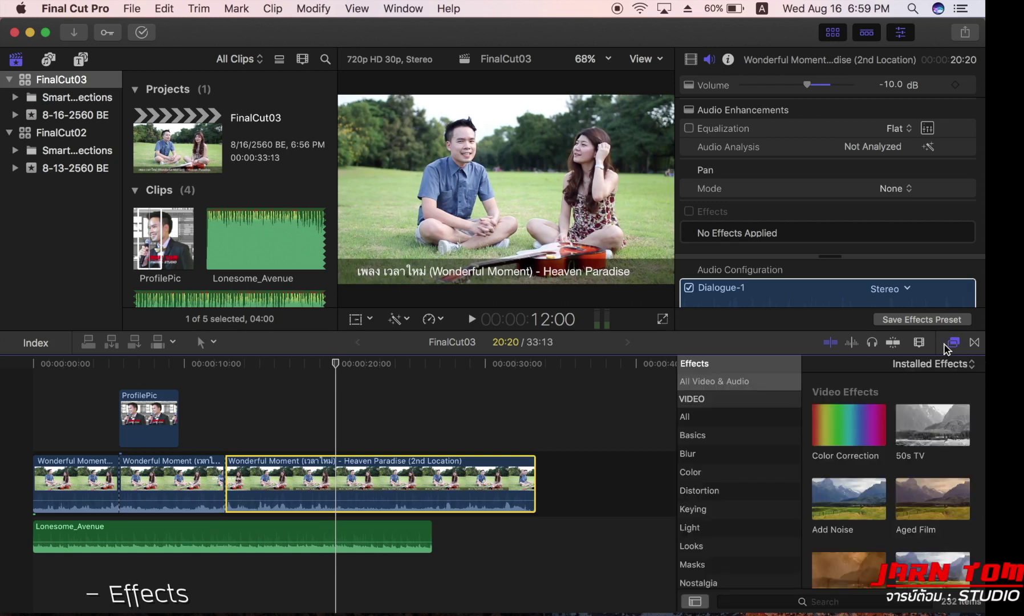
- Look through the video and audio effect categories, including Basics and All, ending on All Video & Audio
{"action": "scroll", "coordinate": [890, 450], "scroll_direction": "down", "scroll_amount": 3}
{"action": "scroll", "coordinate": [883, 490], "scroll_direction": "up", "scroll_amount": 3}
{"action": "scroll", "coordinate": [882, 501], "scroll_direction": "down", "scroll_amount": 3}
{"action": "scroll", "coordinate": [878, 491], "scroll_direction": "up", "scroll_amount": 3}
{"action": "scroll", "coordinate": [717, 438], "scroll_direction": "down", "scroll_amount": 3}
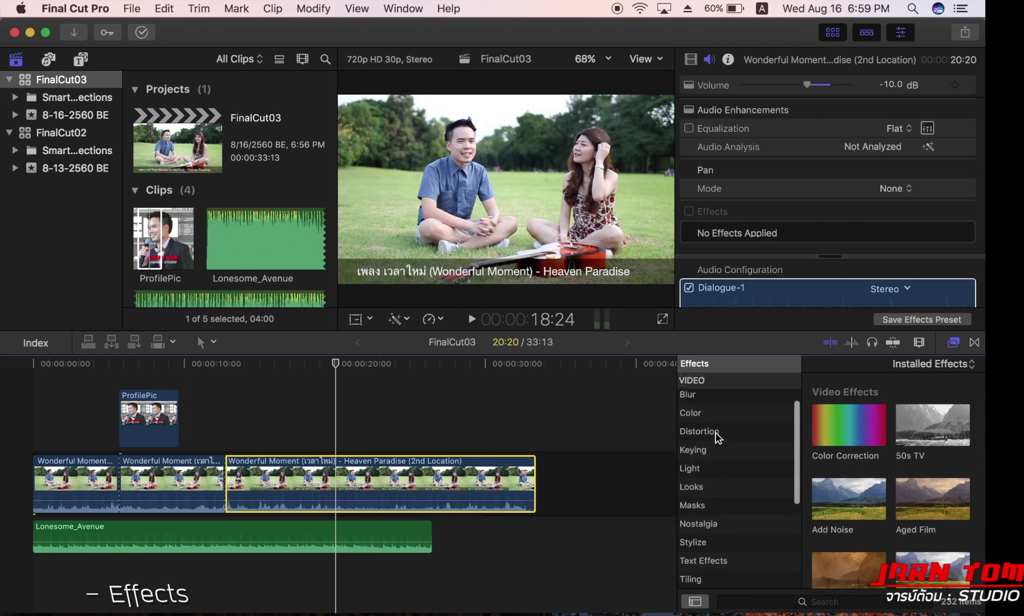
{"action": "scroll", "coordinate": [712, 428], "scroll_direction": "up", "scroll_amount": 3}
{"action": "left_click", "coordinate": [707, 416]}
{"action": "left_click", "coordinate": [705, 436]}
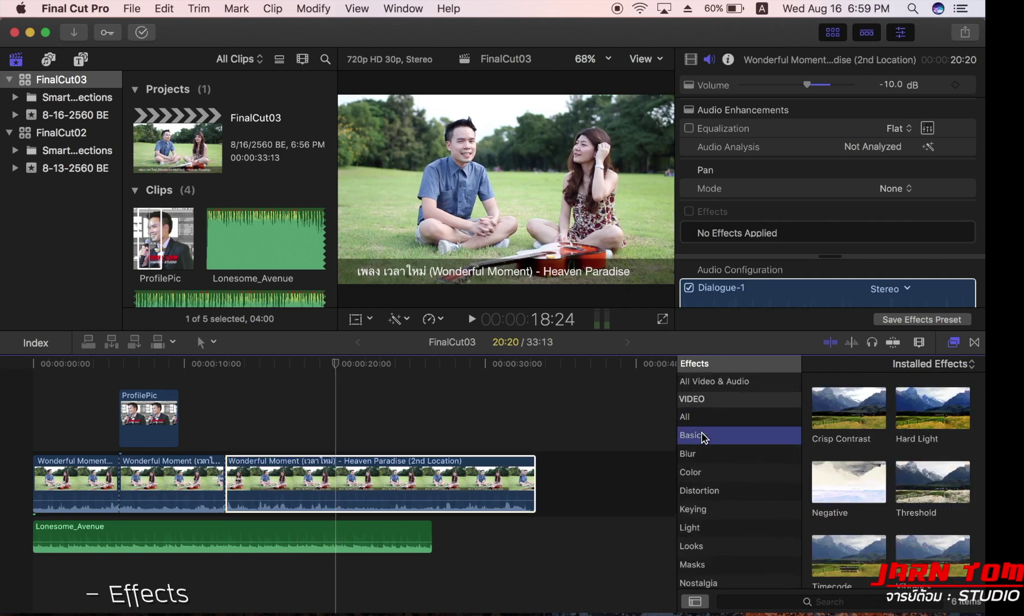
{"action": "left_click", "coordinate": [719, 416]}
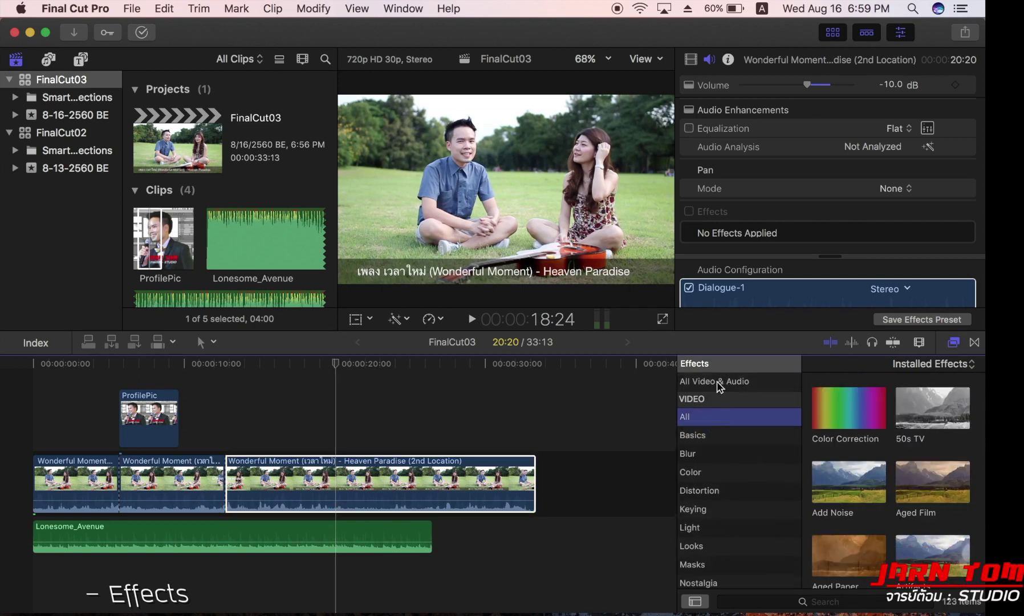
{"action": "left_click", "coordinate": [717, 382]}
{"action": "scroll", "coordinate": [720, 456], "scroll_direction": "down", "scroll_amount": 5}
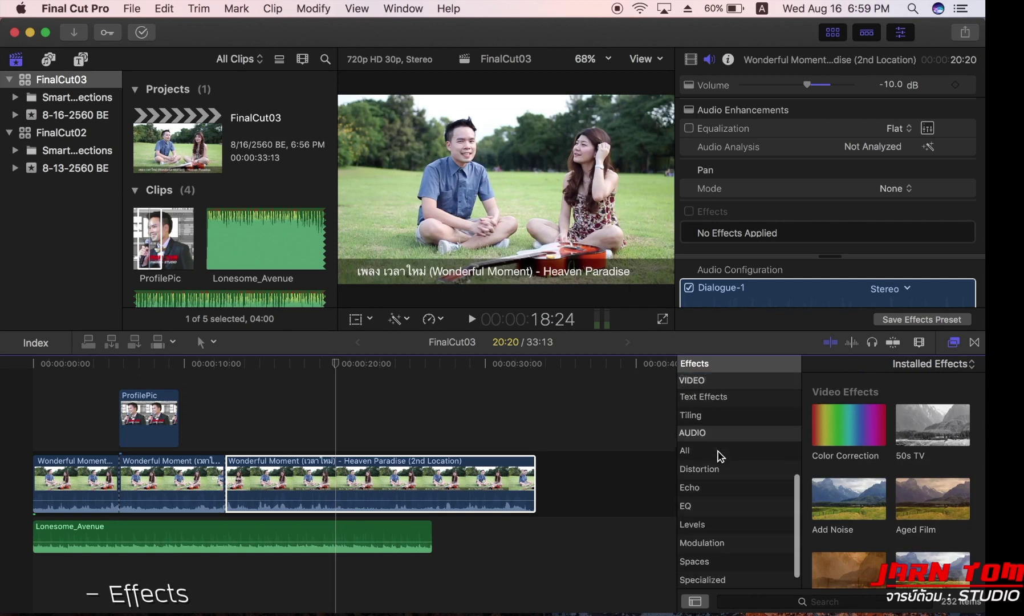
{"action": "scroll", "coordinate": [720, 456], "scroll_direction": "up", "scroll_amount": 5}
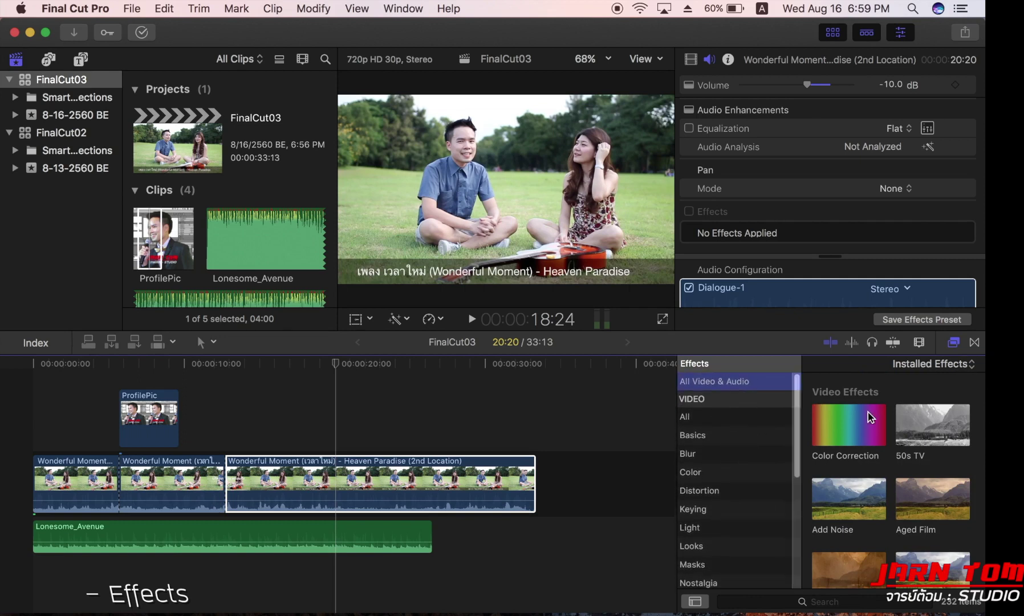
{"action": "scroll", "coordinate": [878, 476], "scroll_direction": "down", "scroll_amount": 1}
{"action": "scroll", "coordinate": [878, 476], "scroll_direction": "up", "scroll_amount": 1}
- Select the last Wonderful Moment clip and preview effects such as Add Noise, Aged Paper, Artifacts and Aura on it
{"action": "left_click", "coordinate": [468, 481]}
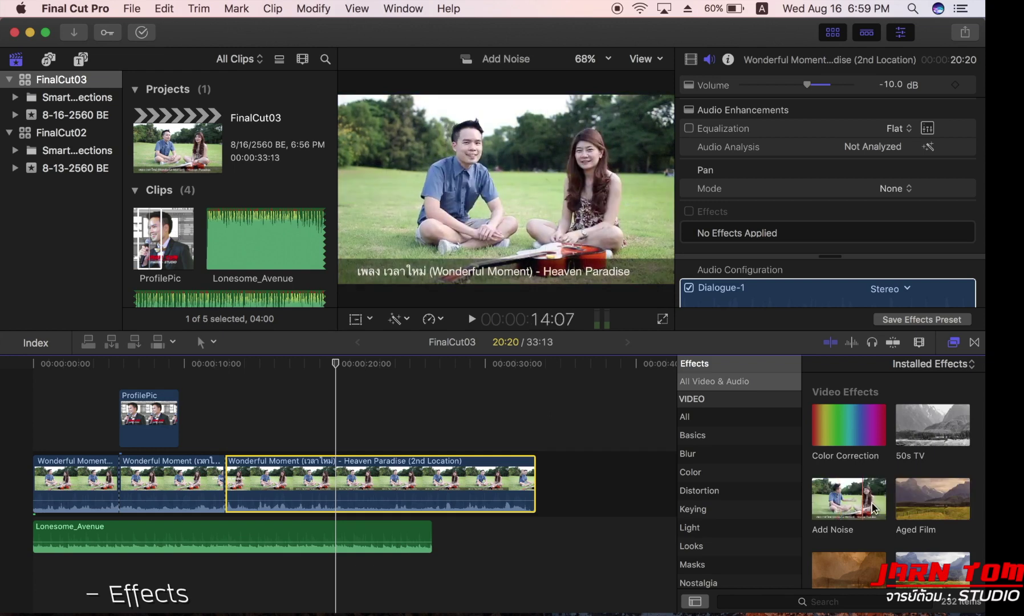
{"action": "scroll", "coordinate": [923, 508], "scroll_direction": "down", "scroll_amount": 2}
{"action": "scroll", "coordinate": [912, 509], "scroll_direction": "down", "scroll_amount": 1}
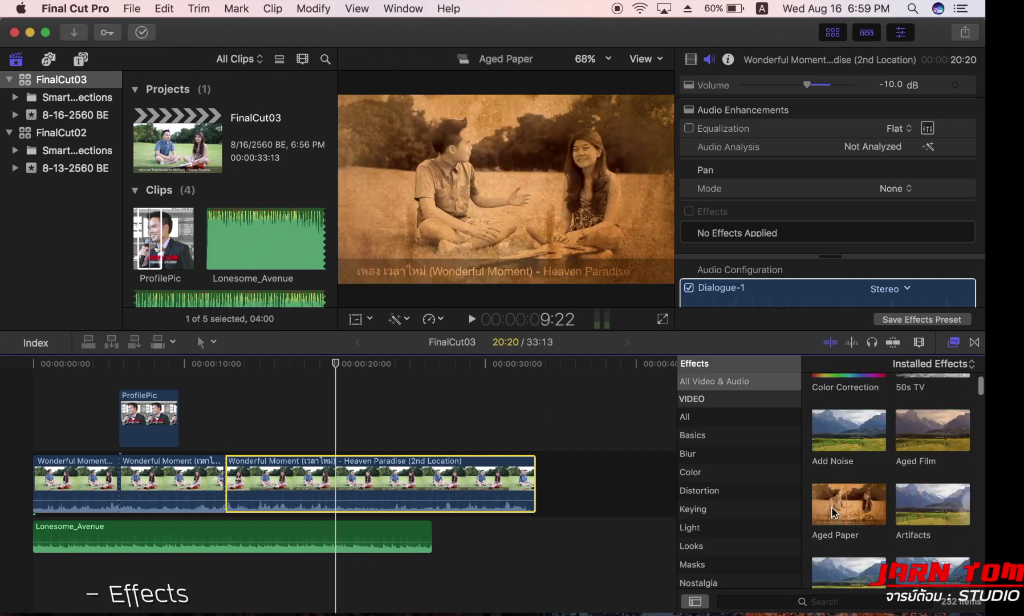
{"action": "scroll", "coordinate": [932, 501], "scroll_direction": "down", "scroll_amount": 2}
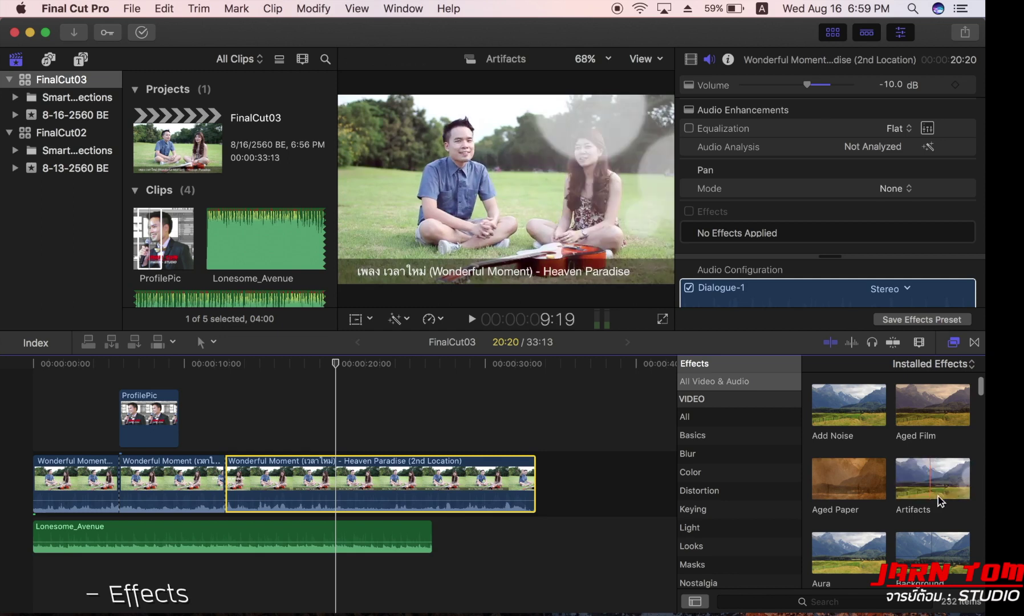
{"action": "scroll", "coordinate": [912, 490], "scroll_direction": "down", "scroll_amount": 3}
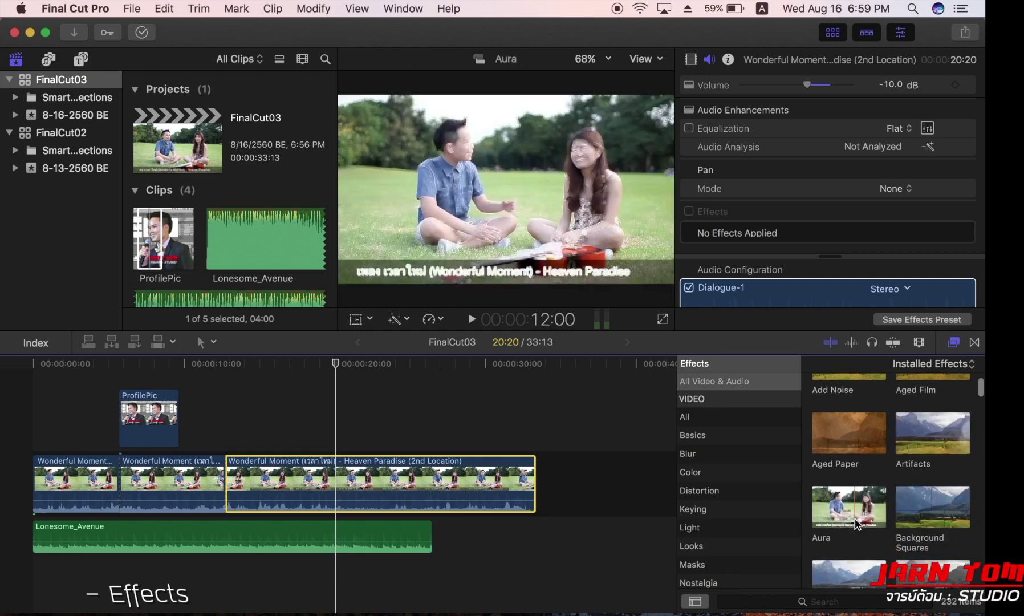
{"action": "scroll", "coordinate": [923, 519], "scroll_direction": "down", "scroll_amount": 8}
{"action": "scroll", "coordinate": [921, 516], "scroll_direction": "up", "scroll_amount": 10}
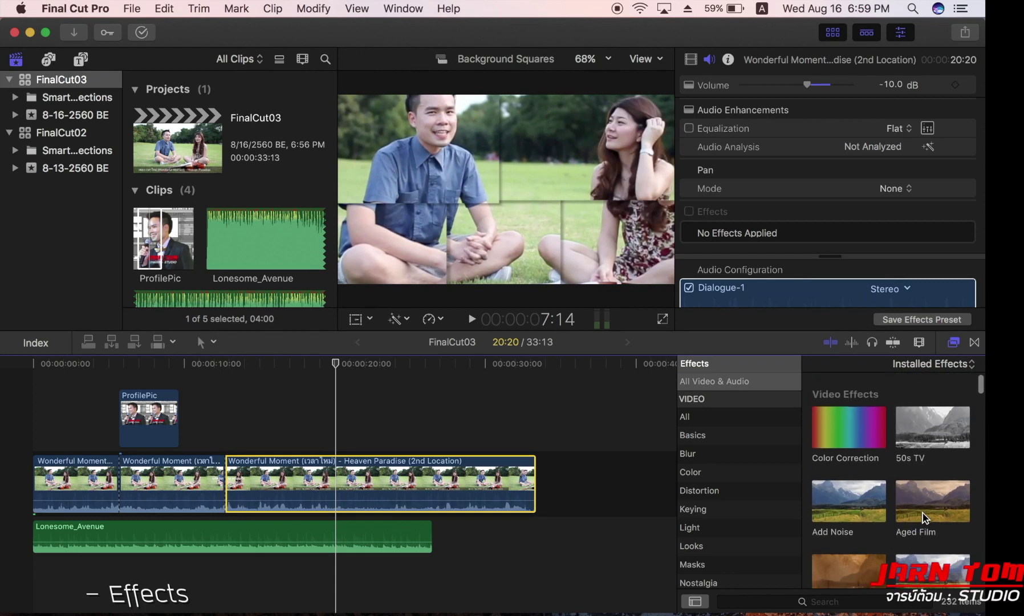
- Apply the 50s TV effect to the last Wonderful Moment clip
{"action": "left_click", "coordinate": [929, 437]}
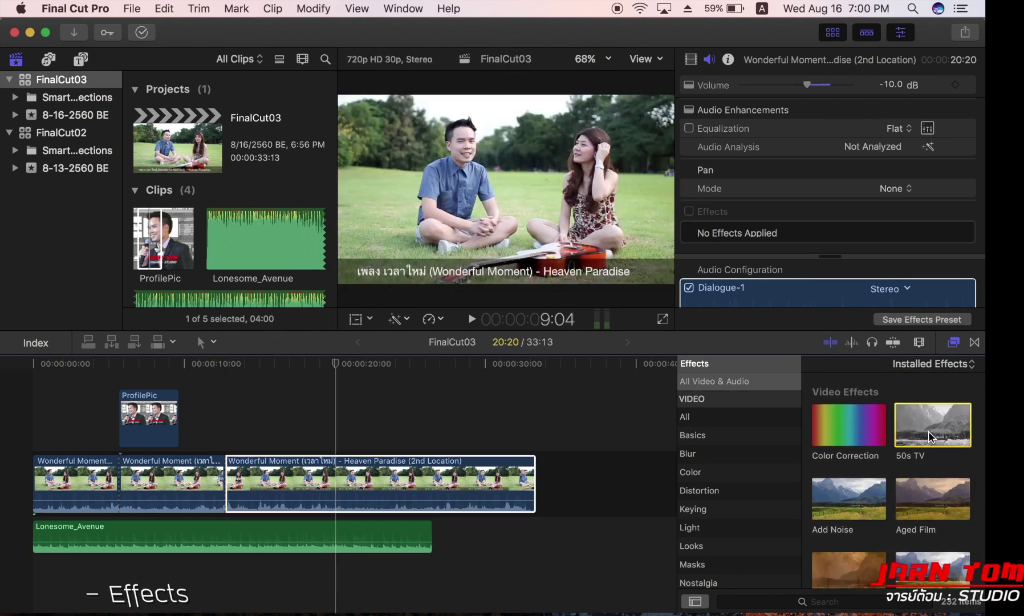
{"action": "left_click_drag", "start_coordinate": [929, 436], "coordinate": [921, 434]}
{"action": "left_click_drag", "start_coordinate": [765, 443], "coordinate": [445, 489]}
{"action": "left_click_drag", "start_coordinate": [382, 481], "coordinate": [383, 482]}
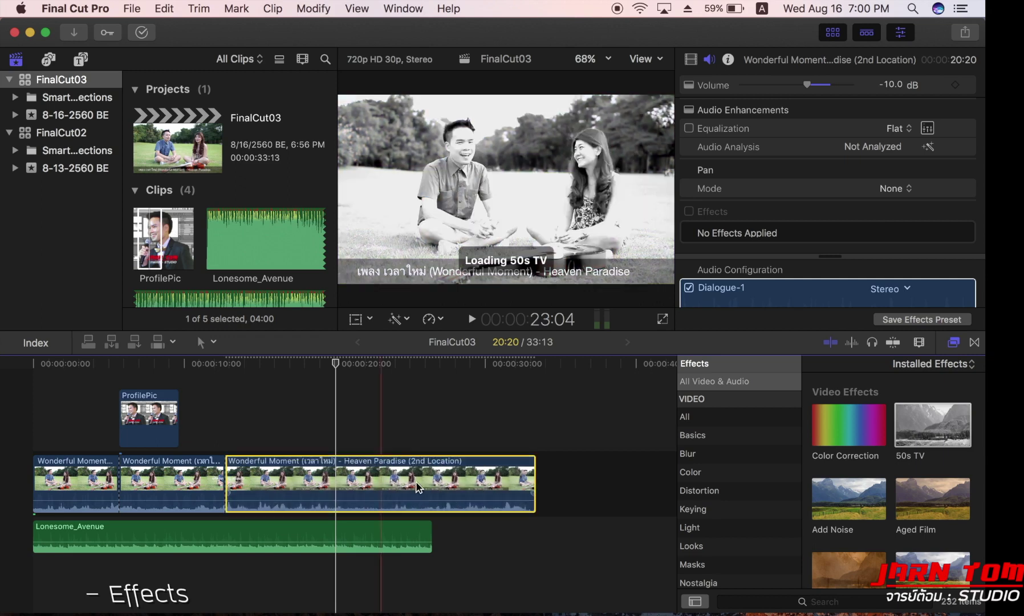
- Play the project from about 11 seconds, across the cut into the clip with the 50s TV effect
{"action": "left_click", "coordinate": [208, 365]}
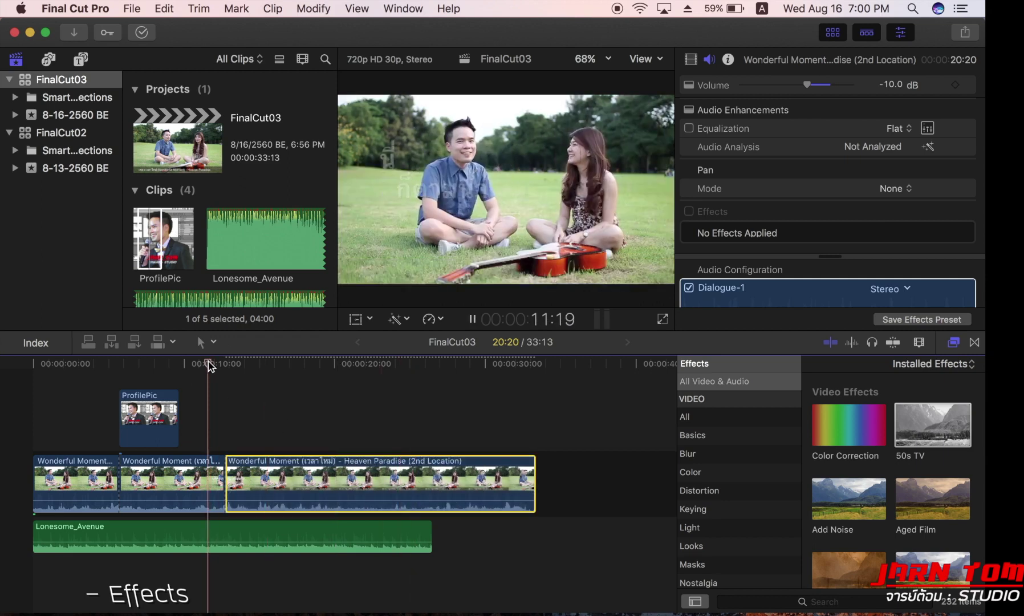
{"action": "key", "text": "space"}
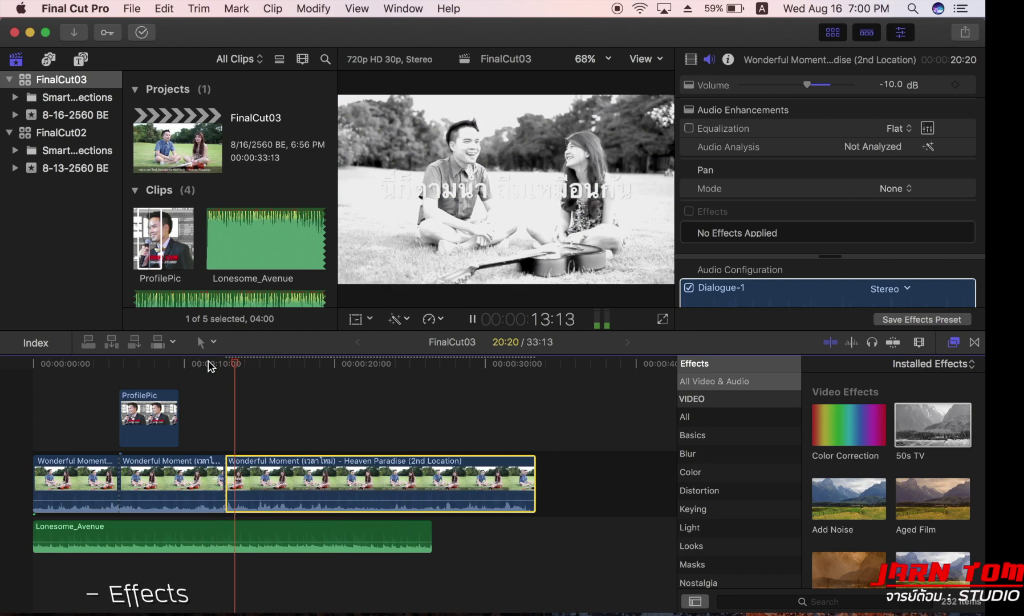
{"action": "key", "text": "space"}
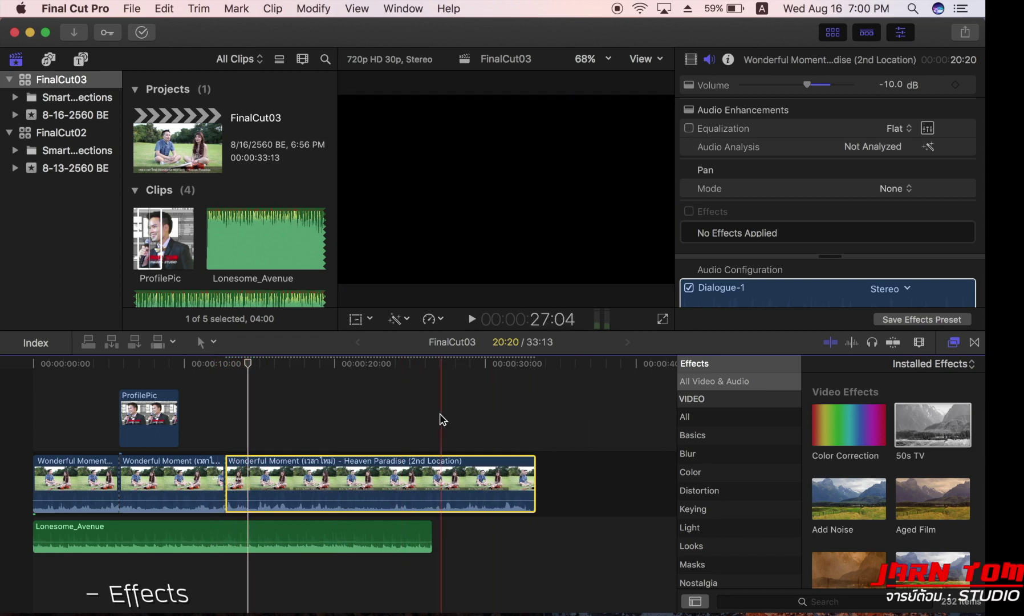
- Browse more of the installed video effects, from Aged Film down to Flipped, and return to the start of the list
{"action": "scroll", "coordinate": [912, 490], "scroll_direction": "down", "scroll_amount": 3}
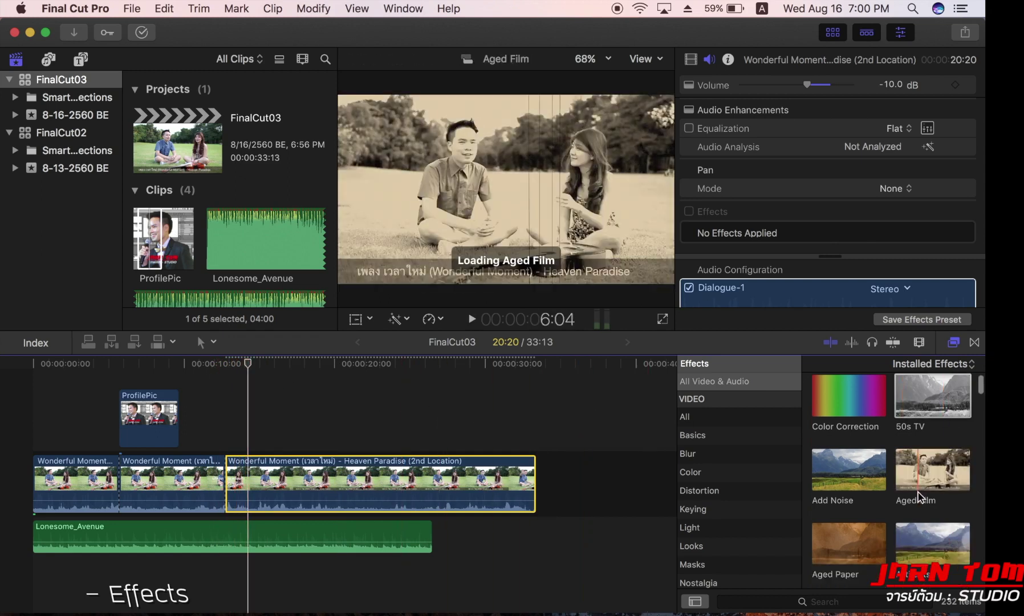
{"action": "scroll", "coordinate": [880, 504], "scroll_direction": "down", "scroll_amount": 10}
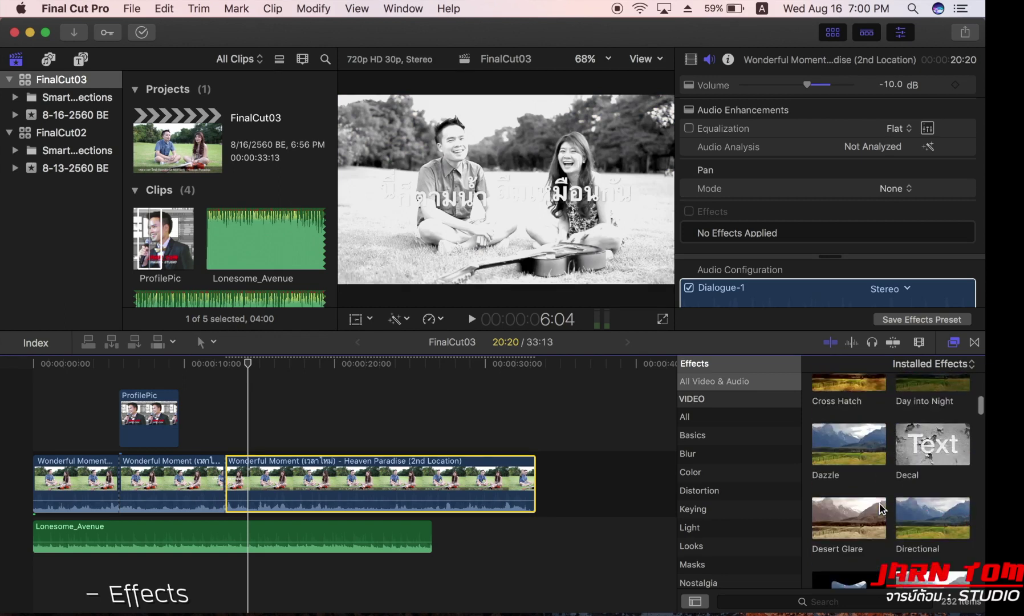
{"action": "scroll", "coordinate": [882, 507], "scroll_direction": "down", "scroll_amount": 8}
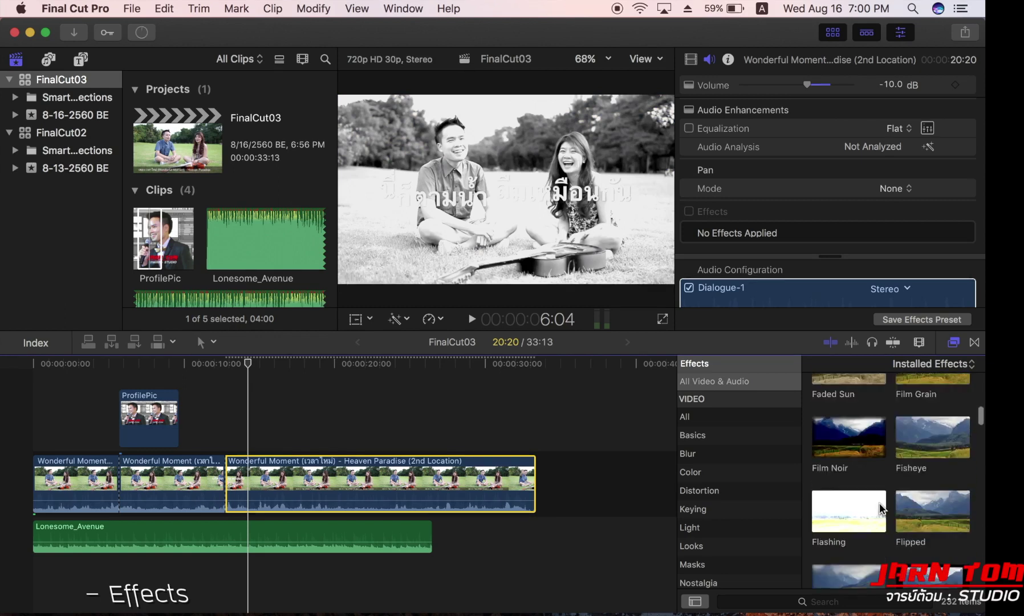
{"action": "scroll", "coordinate": [922, 405], "scroll_direction": "up", "scroll_amount": 20}
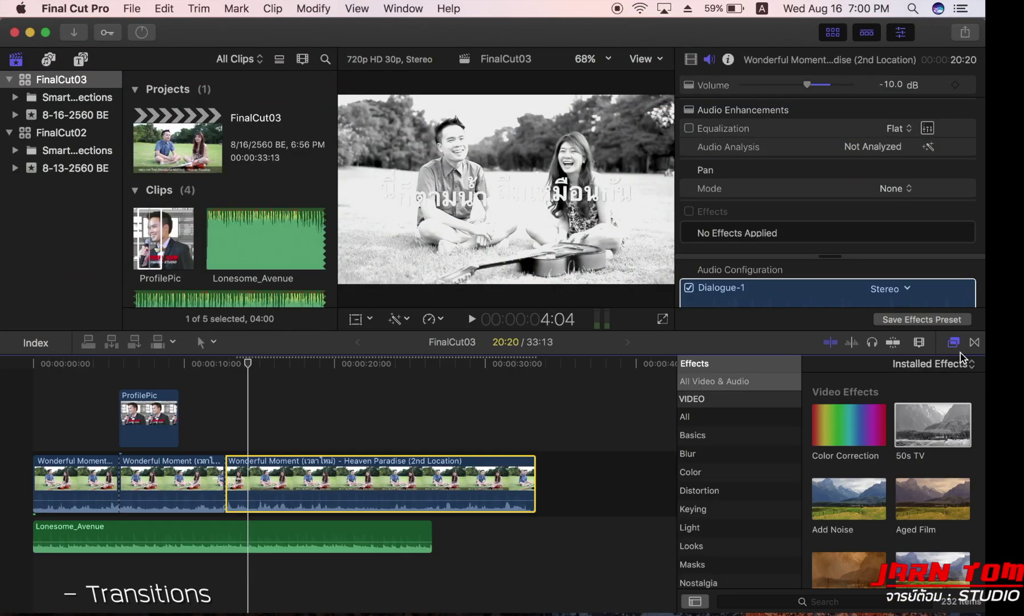
- Show the Transitions browser and move the connected ProfilePic clip to the end of the main storyline
{"action": "left_click", "coordinate": [973, 342]}
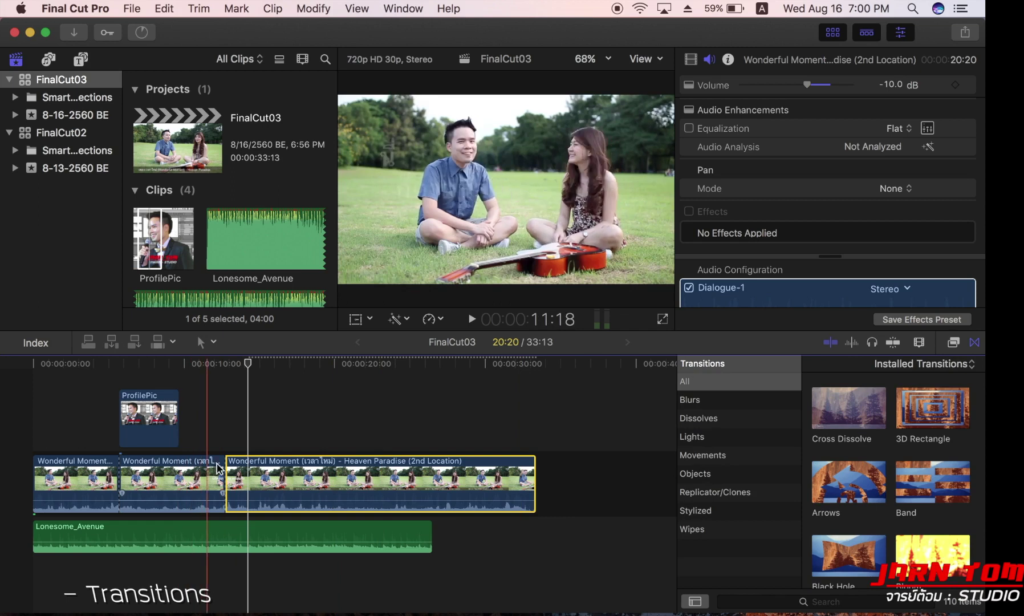
{"action": "left_click_drag", "start_coordinate": [168, 409], "coordinate": [561, 488]}
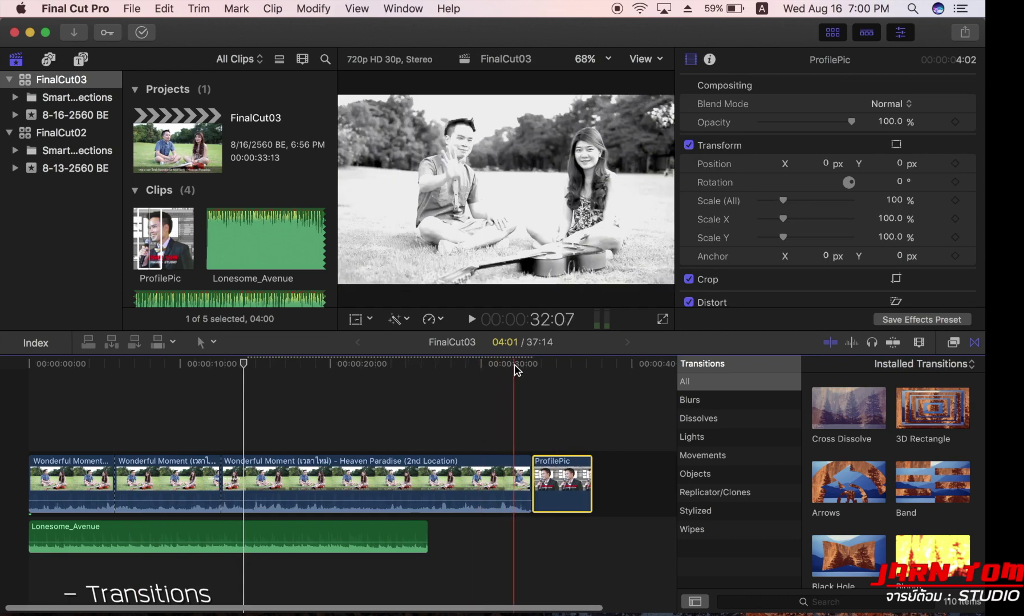
- Play the cut from the last Wonderful Moment clip into ProfilePic, starting at about 32 seconds
{"action": "left_click", "coordinate": [514, 366]}
{"action": "key", "text": "space"}
{"action": "key", "text": "space"}
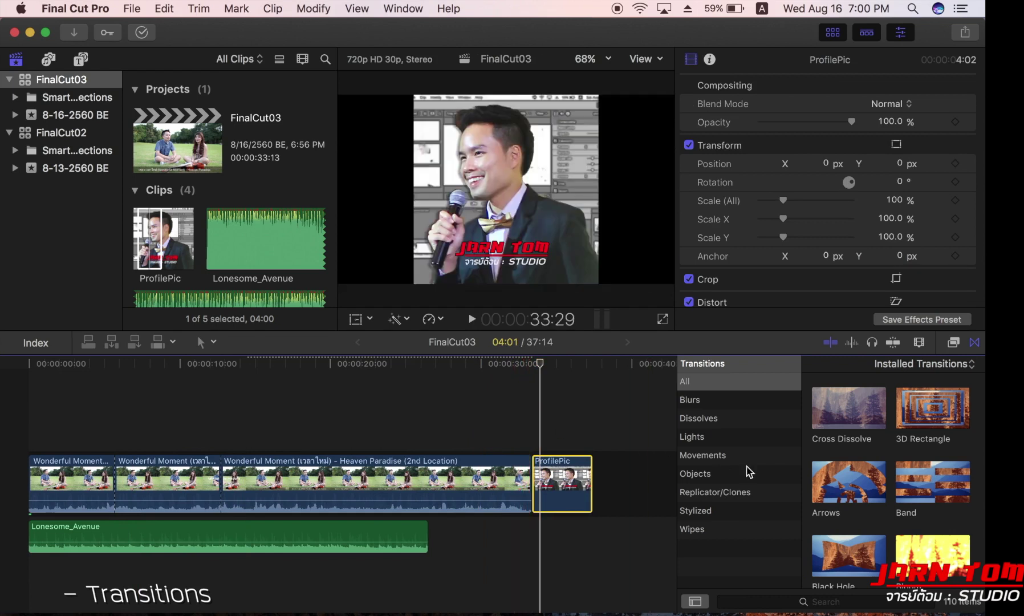
- Extend the end of the ProfilePic clip in the main storyline to a duration of 9:06
{"action": "scroll", "coordinate": [865, 442], "scroll_direction": "down", "scroll_amount": 3}
{"action": "scroll", "coordinate": [865, 442], "scroll_direction": "up", "scroll_amount": 3}
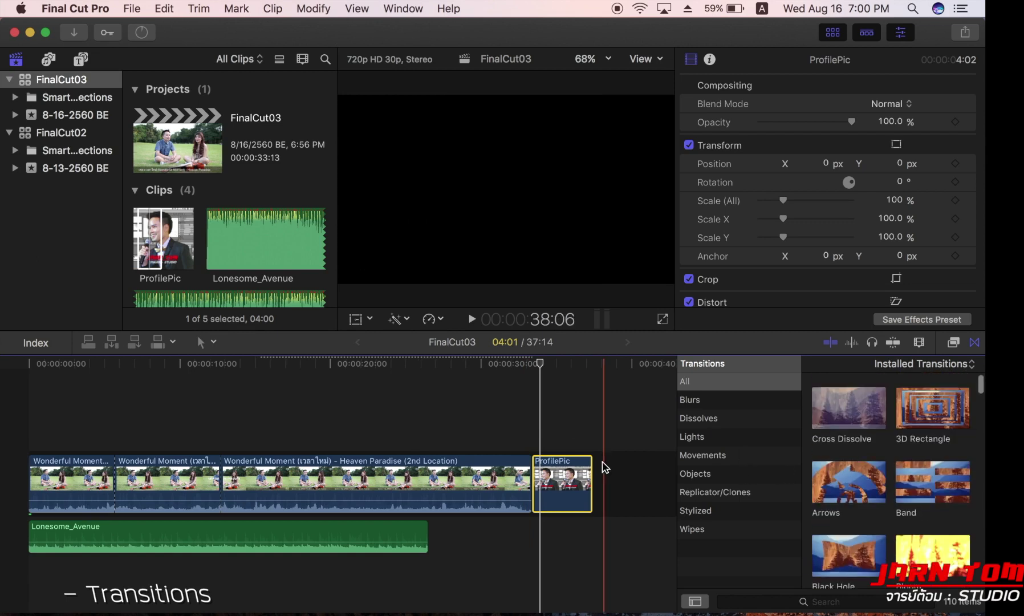
{"action": "left_click_drag", "start_coordinate": [591, 479], "coordinate": [667, 473]}
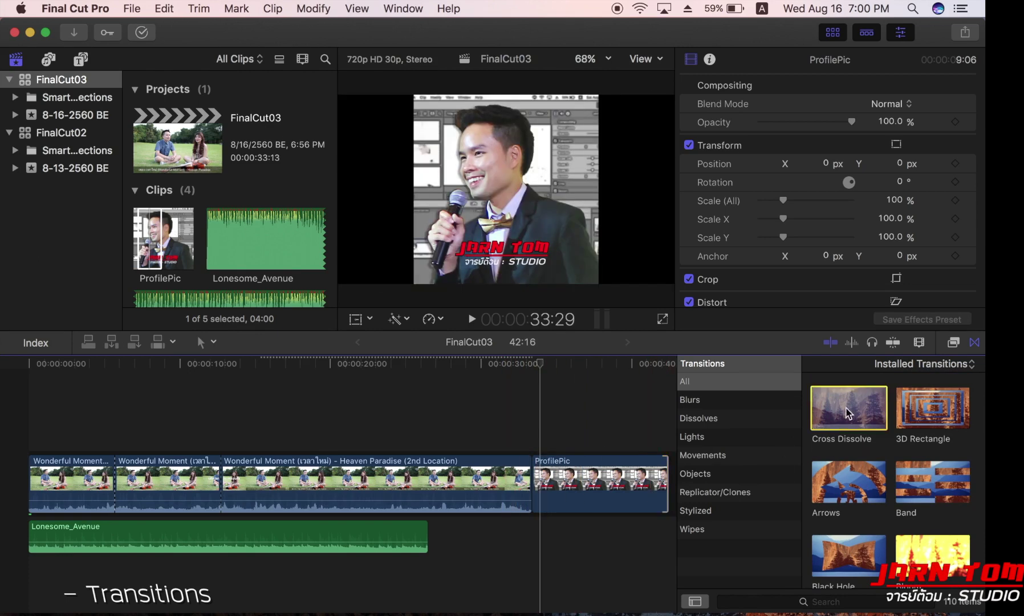
- Try a Cross Dissolve between the last Wonderful Moment clip and ProfilePic, playing it from about 30 seconds before removing it
{"action": "left_click_drag", "start_coordinate": [845, 412], "coordinate": [533, 474]}
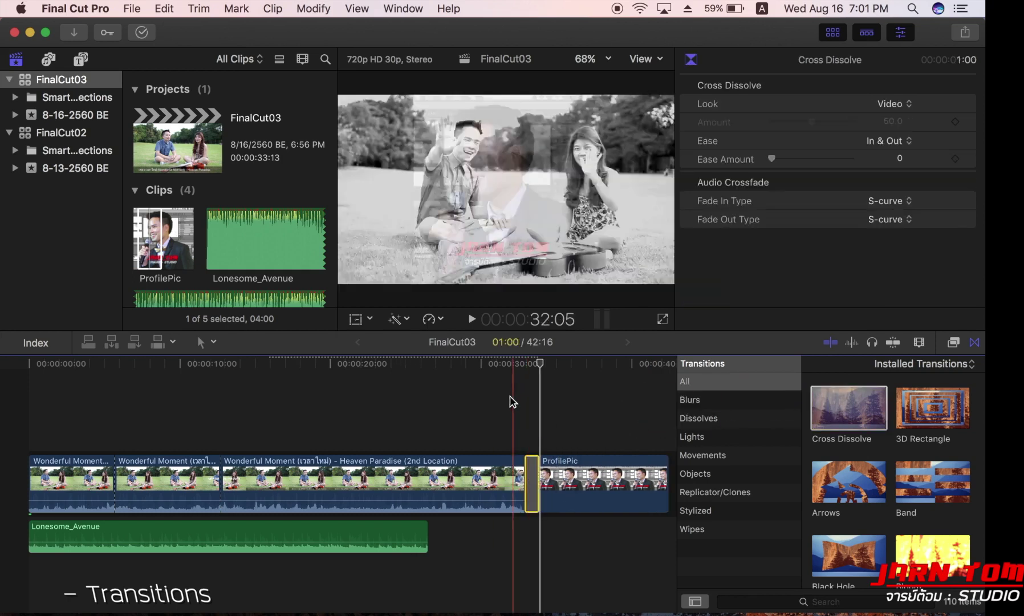
{"action": "left_click", "coordinate": [492, 366]}
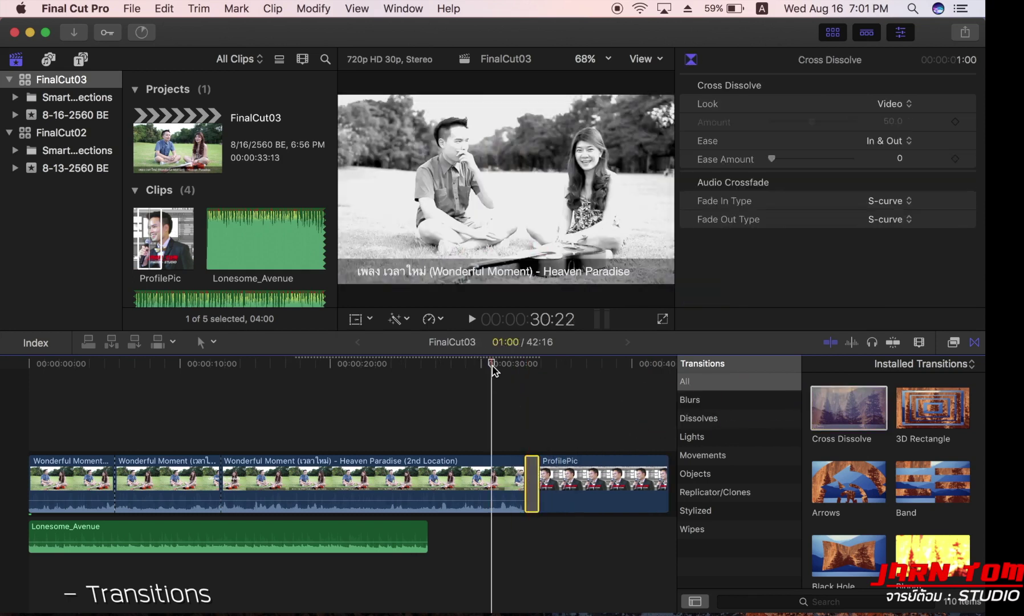
{"action": "key", "text": "space"}
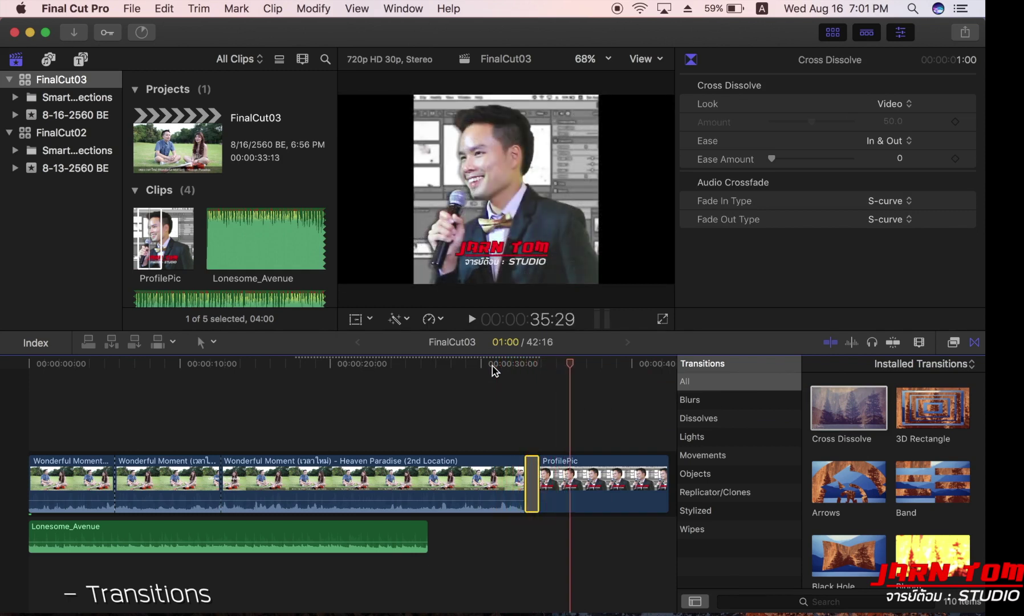
{"action": "key", "text": "space"}
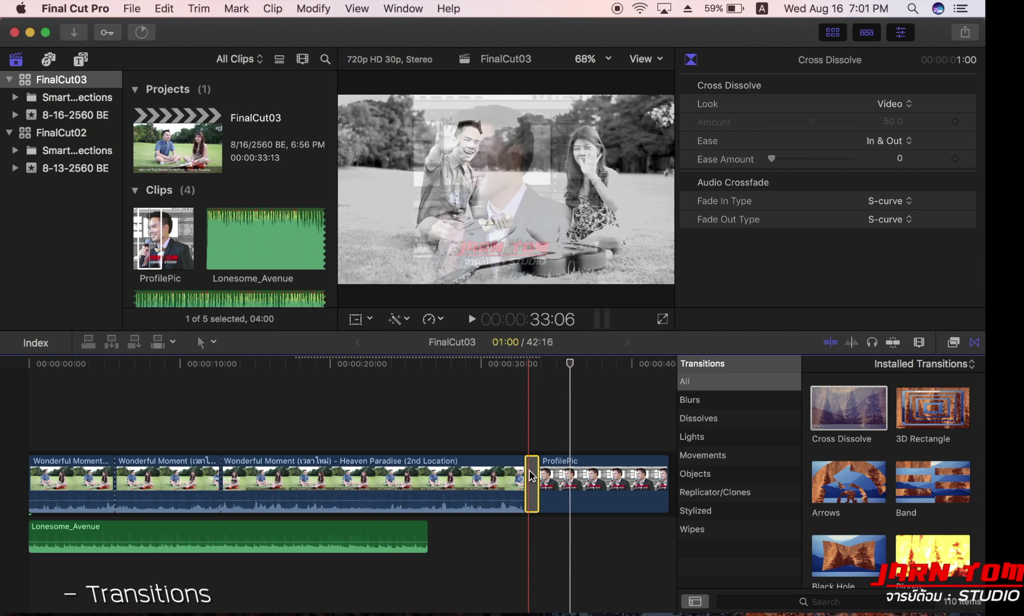
{"action": "key", "text": "Delete"}
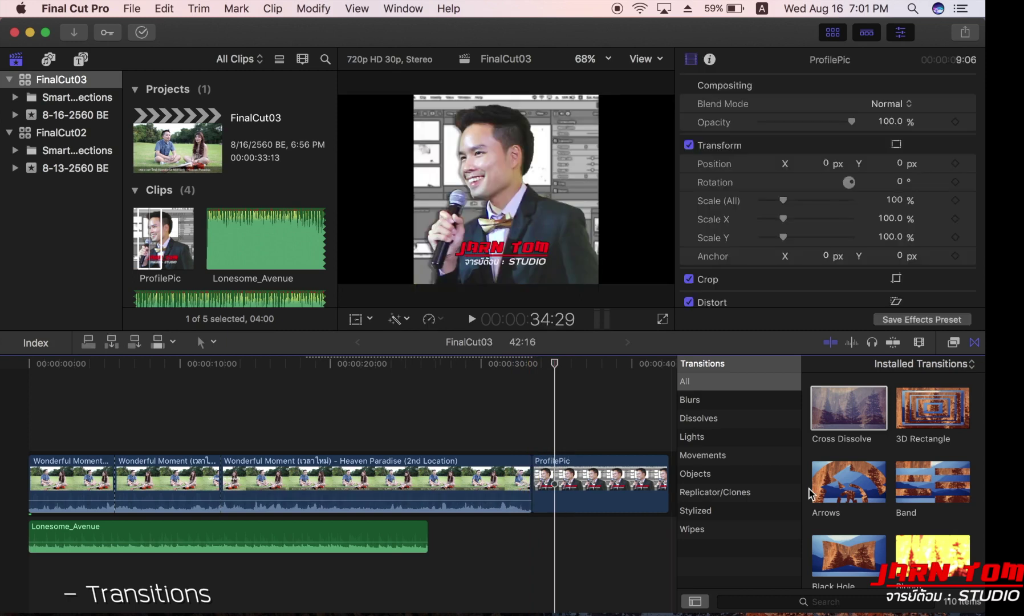
- Add the Earthquake transition at the cut between the last Wonderful Moment clip and ProfilePic
{"action": "scroll", "coordinate": [907, 505], "scroll_direction": "down", "scroll_amount": 5}
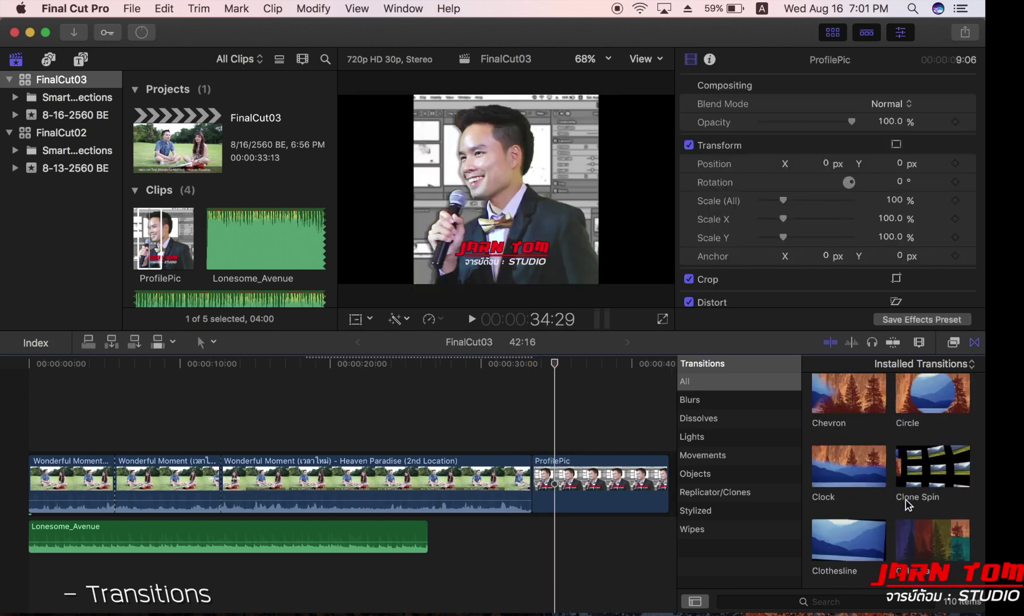
{"action": "scroll", "coordinate": [908, 504], "scroll_direction": "down", "scroll_amount": 5}
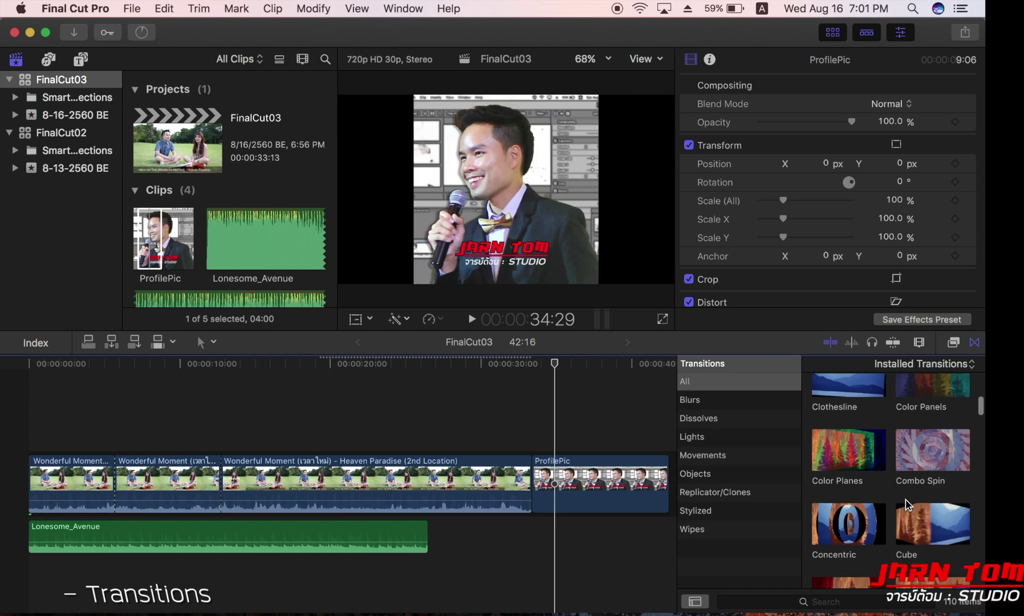
{"action": "scroll", "coordinate": [905, 500], "scroll_direction": "down", "scroll_amount": 5}
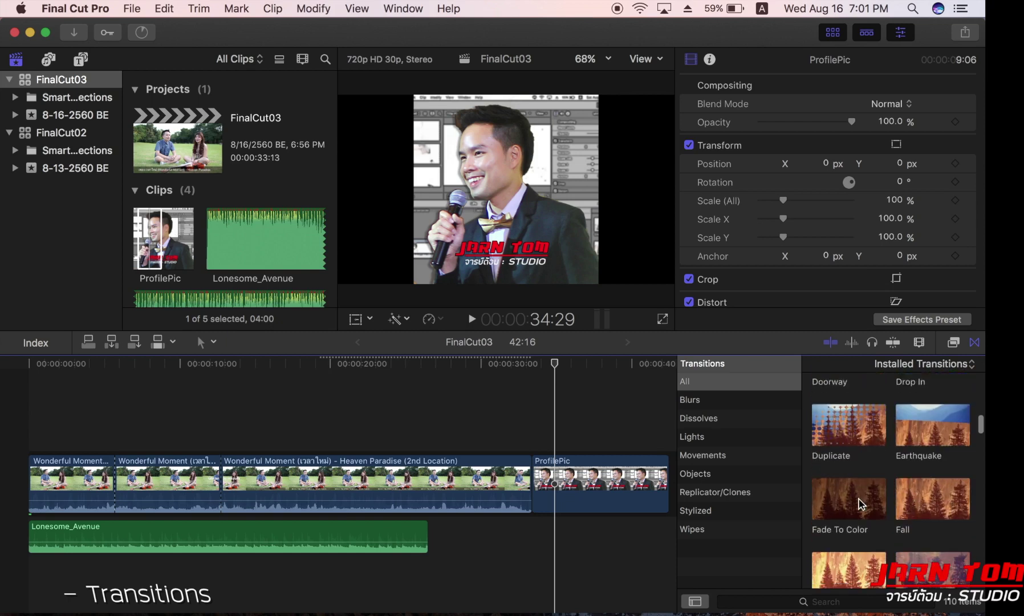
{"action": "scroll", "coordinate": [855, 544], "scroll_direction": "up", "scroll_amount": 2}
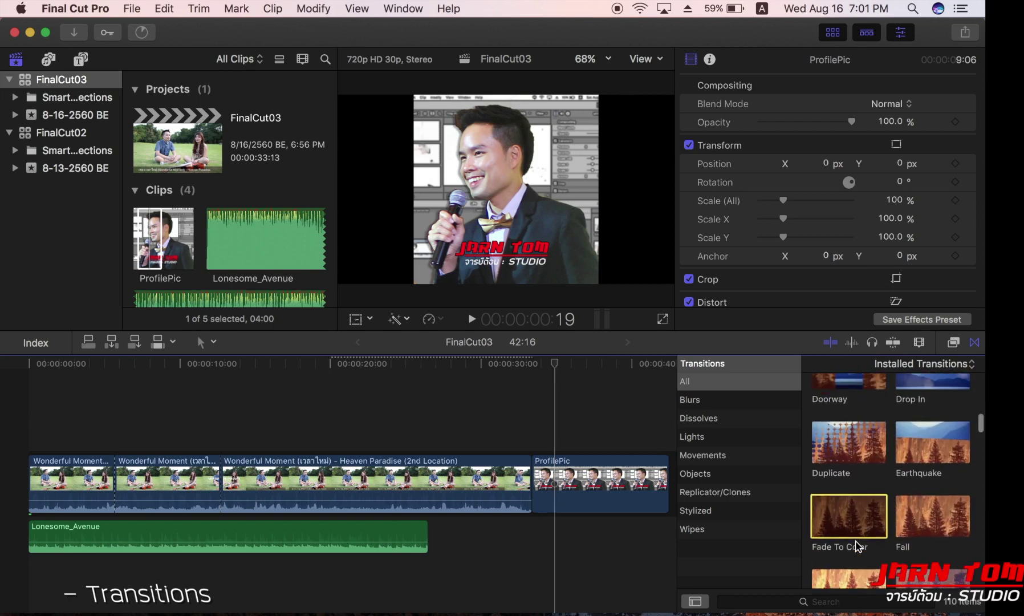
{"action": "left_click", "coordinate": [916, 456]}
{"action": "left_click_drag", "start_coordinate": [916, 456], "coordinate": [533, 473]}
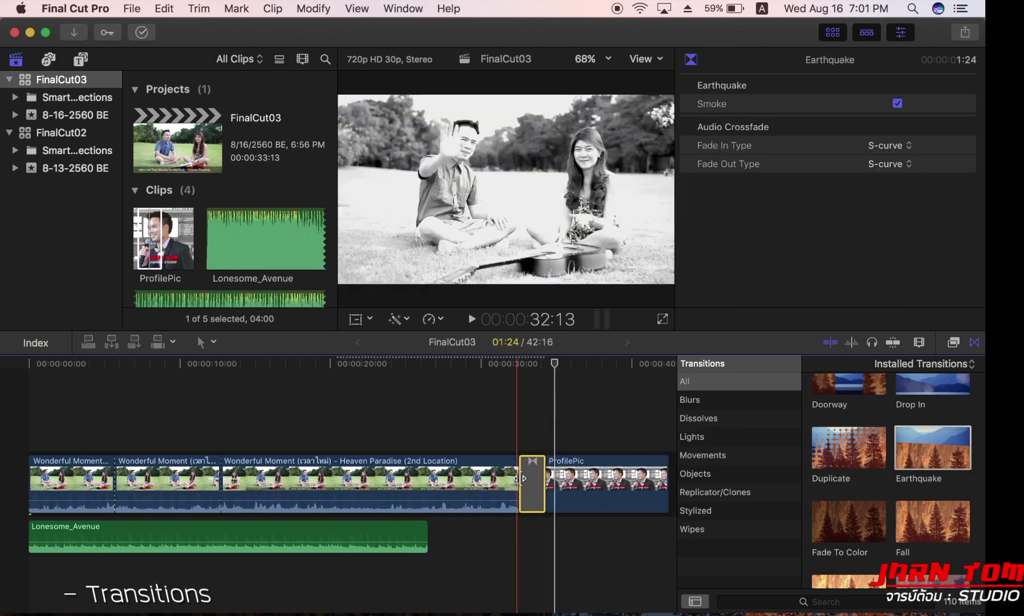
- Lengthen the Earthquake transition to 9:00 and play the timeline from just before it
{"action": "left_click_drag", "start_coordinate": [520, 478], "coordinate": [466, 470]}
{"action": "left_click", "coordinate": [443, 365]}
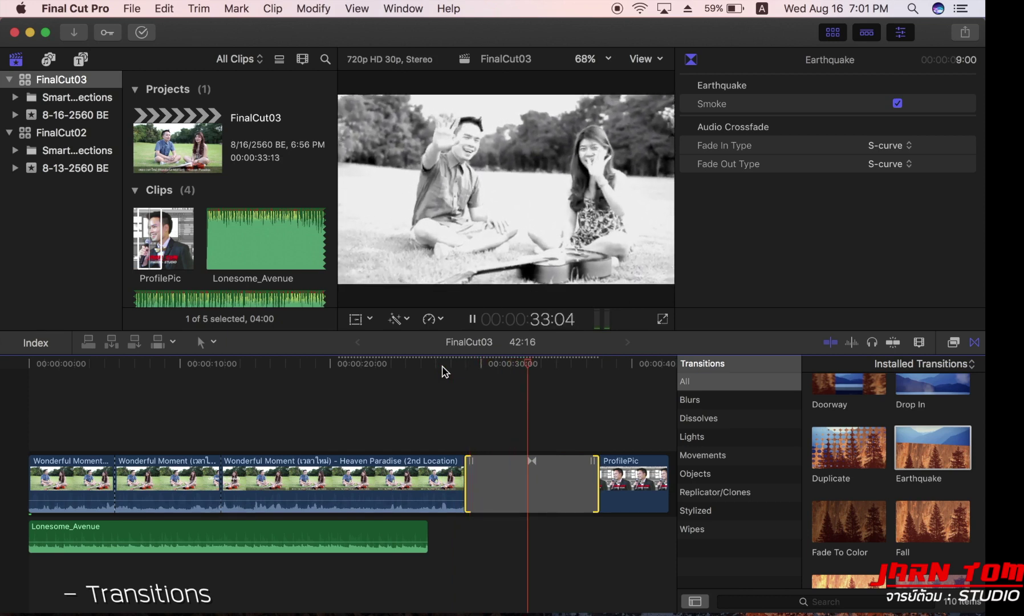
{"action": "key", "text": "space"}
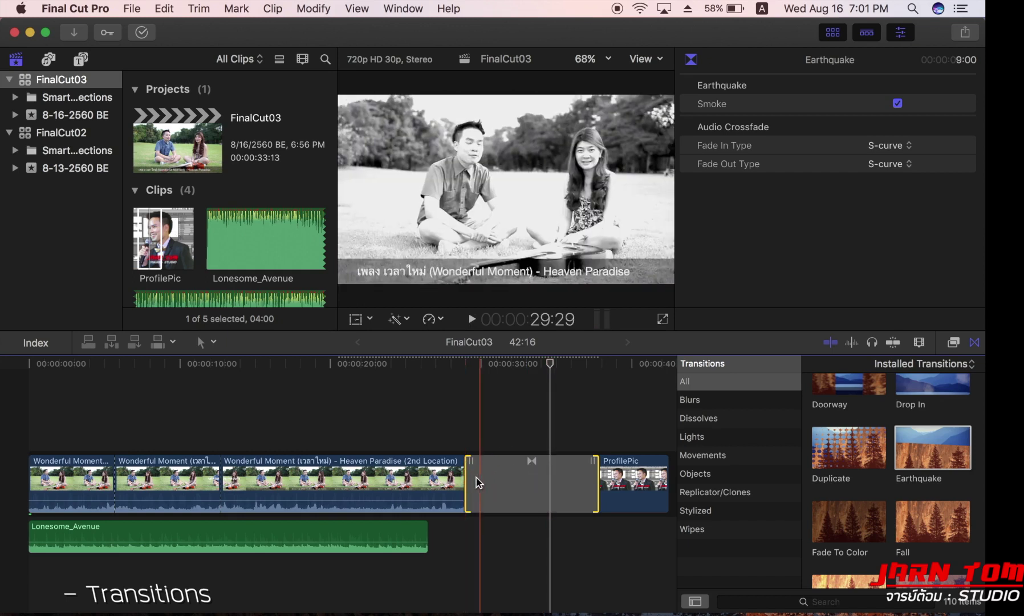
- Shorten the Earthquake transition to 1:03 and play across it from about 30 seconds
{"action": "left_click_drag", "start_coordinate": [468, 479], "coordinate": [530, 483]}
{"action": "left_click", "coordinate": [487, 364]}
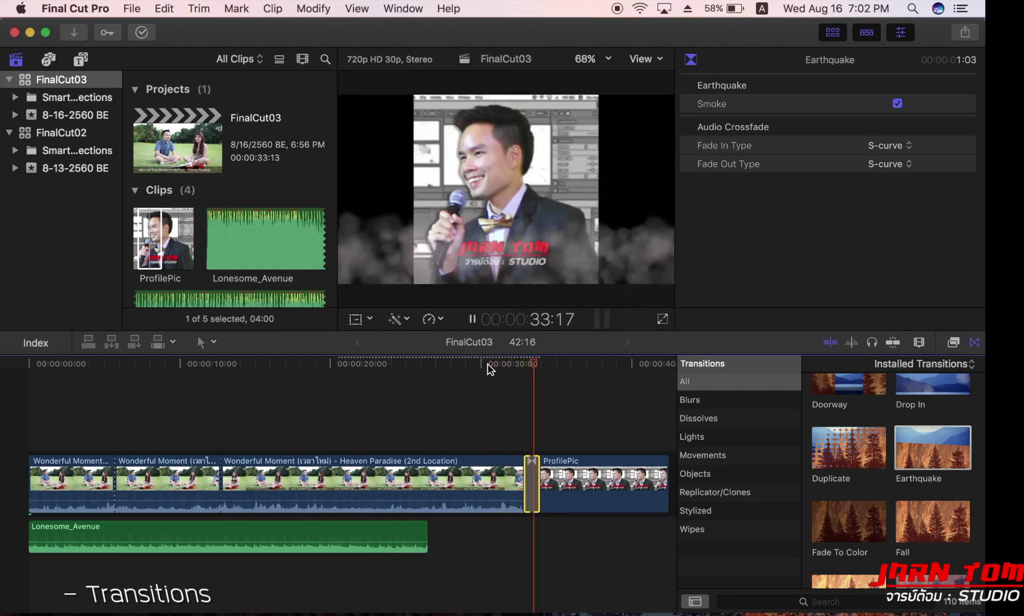
{"action": "key", "text": "space"}
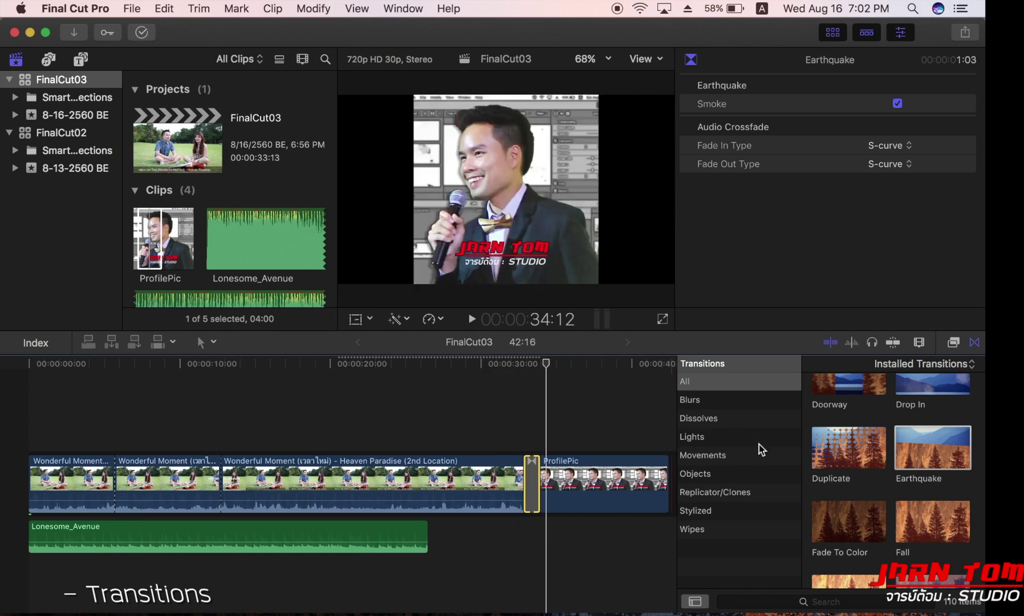
{"action": "left_click", "coordinate": [532, 480]}
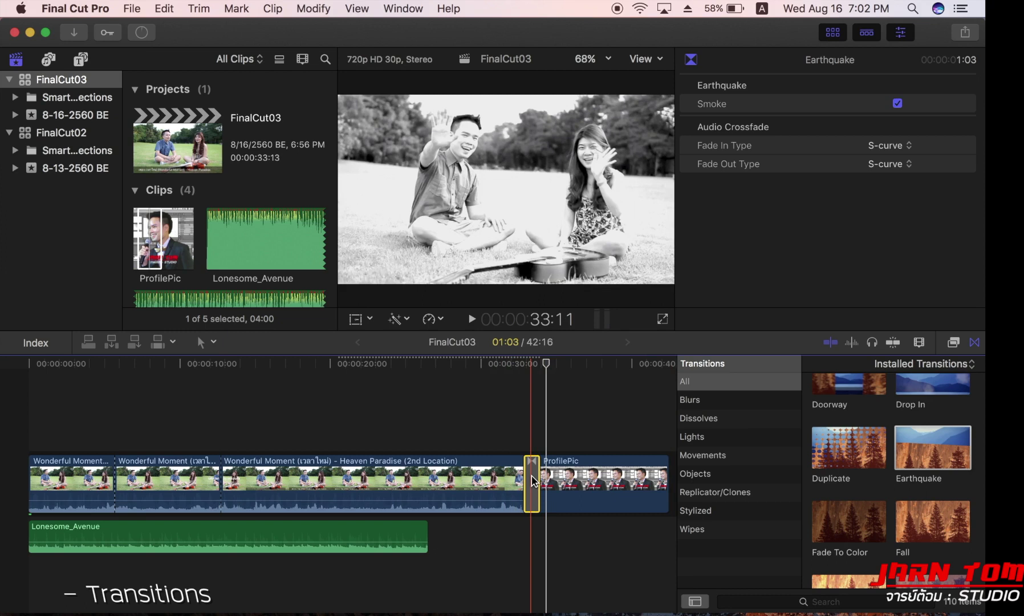
- Browse the installed transitions, looking through the Blurs, Dissolves and Movements categories and the full list with its Comic Book section
{"action": "scroll", "coordinate": [863, 499], "scroll_direction": "down", "scroll_amount": 10}
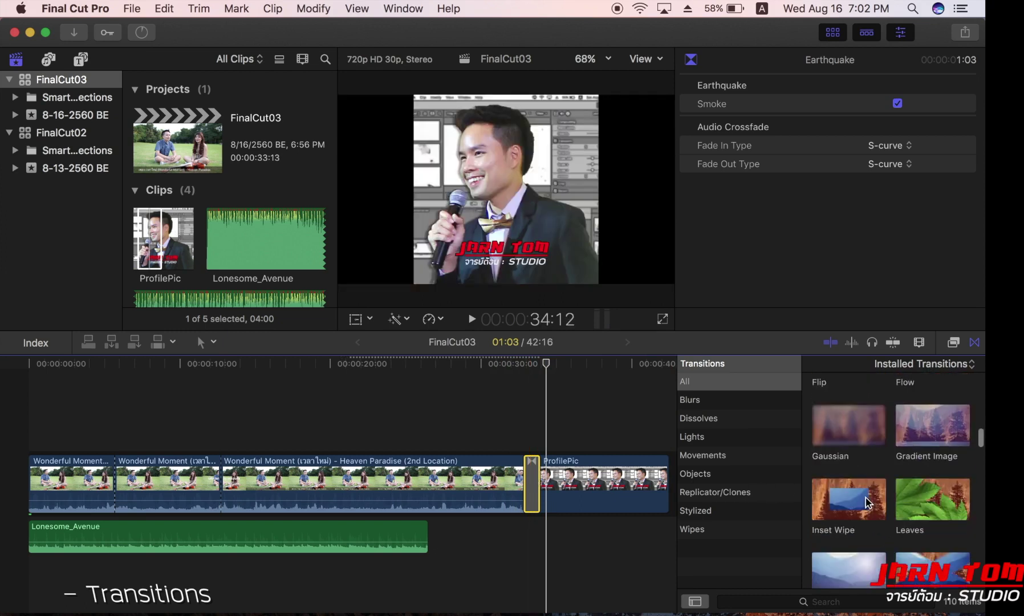
{"action": "scroll", "coordinate": [866, 501], "scroll_direction": "down", "scroll_amount": 8}
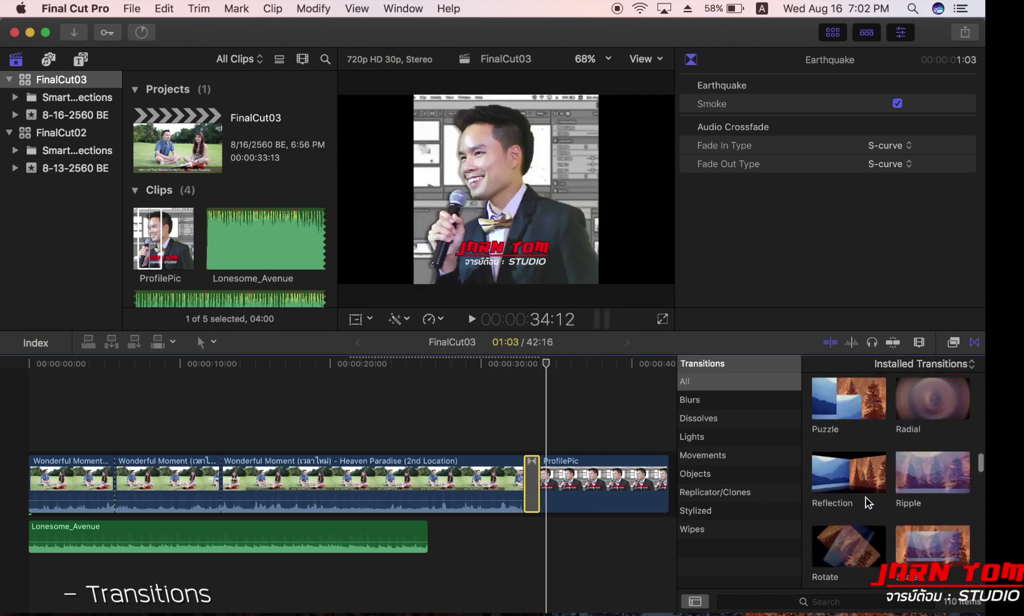
{"action": "scroll", "coordinate": [867, 502], "scroll_direction": "down", "scroll_amount": 5}
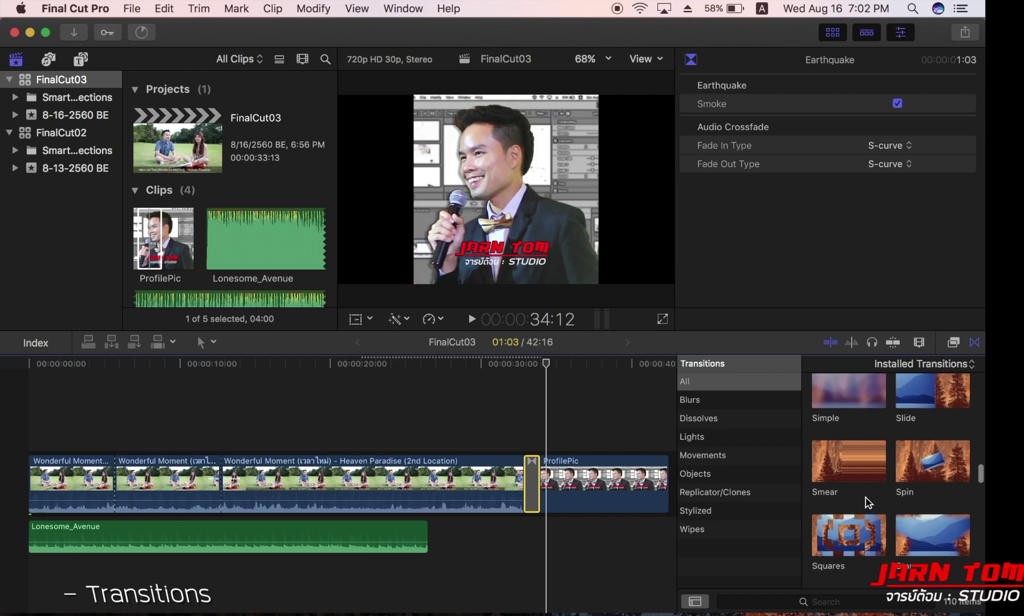
{"action": "left_click", "coordinate": [735, 406]}
{"action": "left_click", "coordinate": [722, 419]}
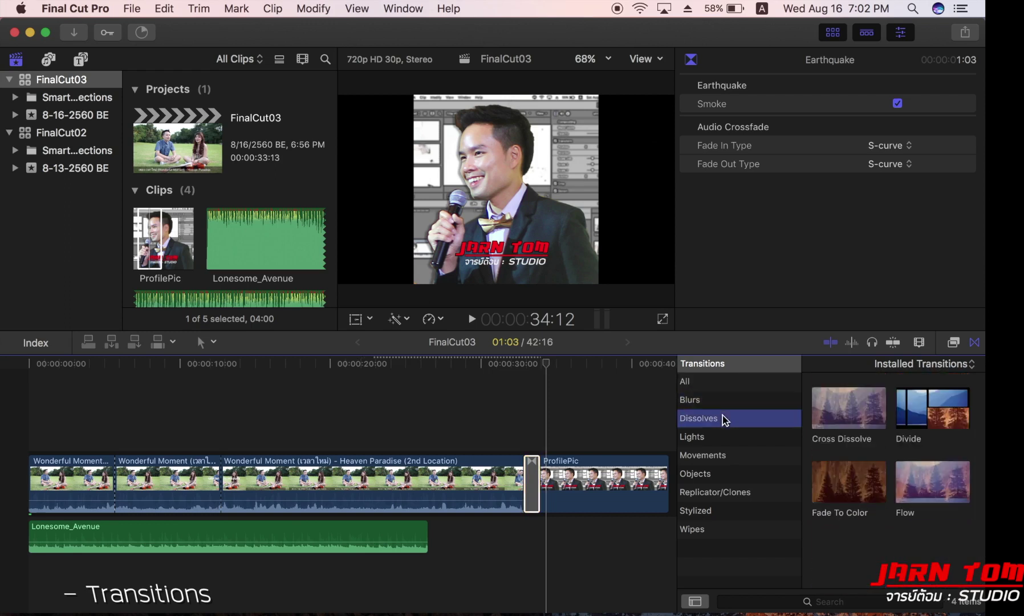
{"action": "left_click", "coordinate": [717, 454]}
{"action": "left_click", "coordinate": [730, 381]}
{"action": "scroll", "coordinate": [881, 541], "scroll_direction": "down", "scroll_amount": 8}
{"action": "scroll", "coordinate": [881, 545], "scroll_direction": "down", "scroll_amount": 8}
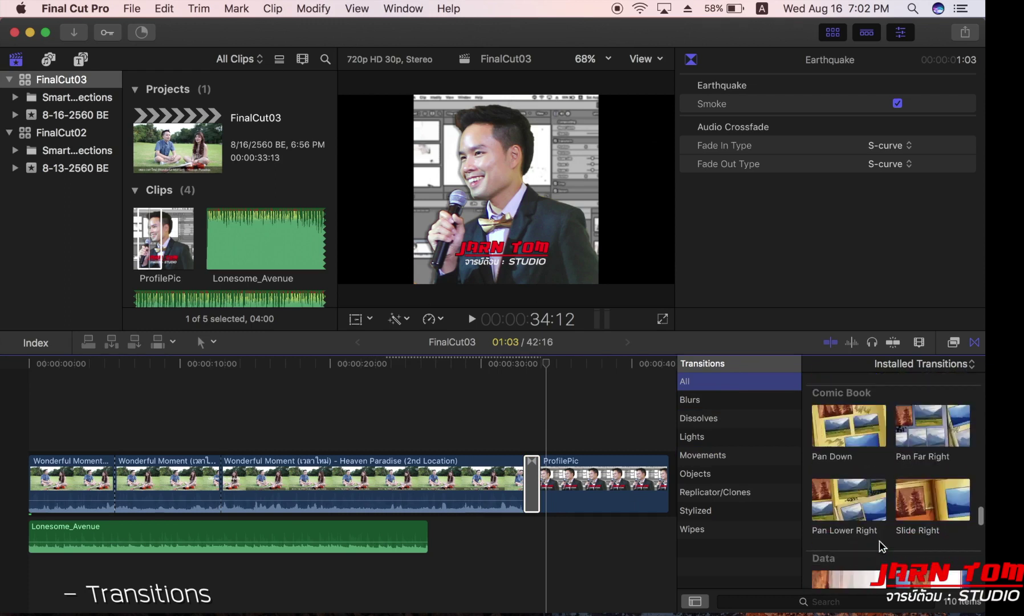
{"action": "scroll", "coordinate": [881, 545], "scroll_direction": "up", "scroll_amount": 4}
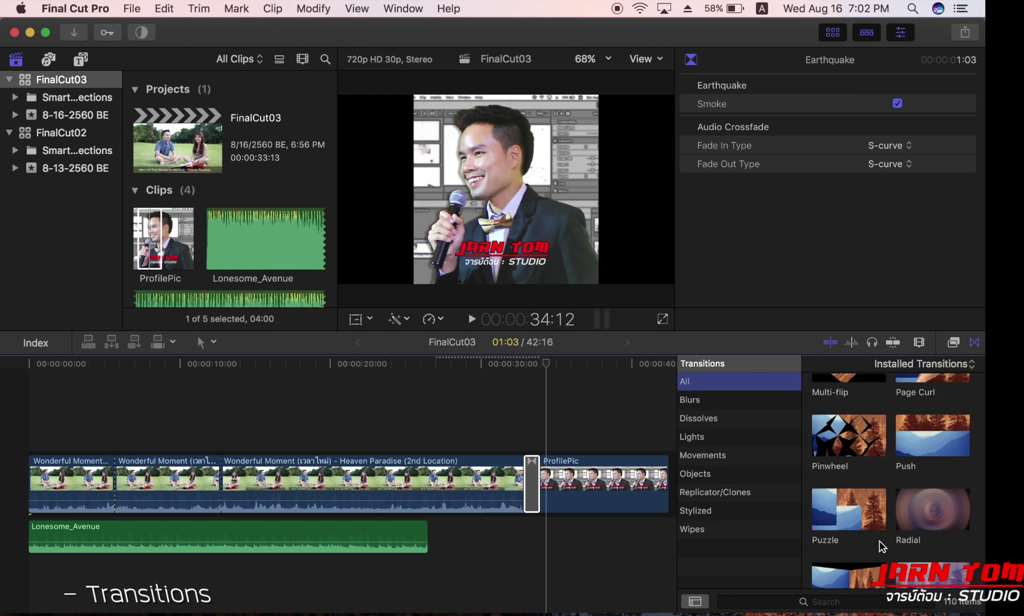
{"action": "scroll", "coordinate": [881, 545], "scroll_direction": "up", "scroll_amount": 8}
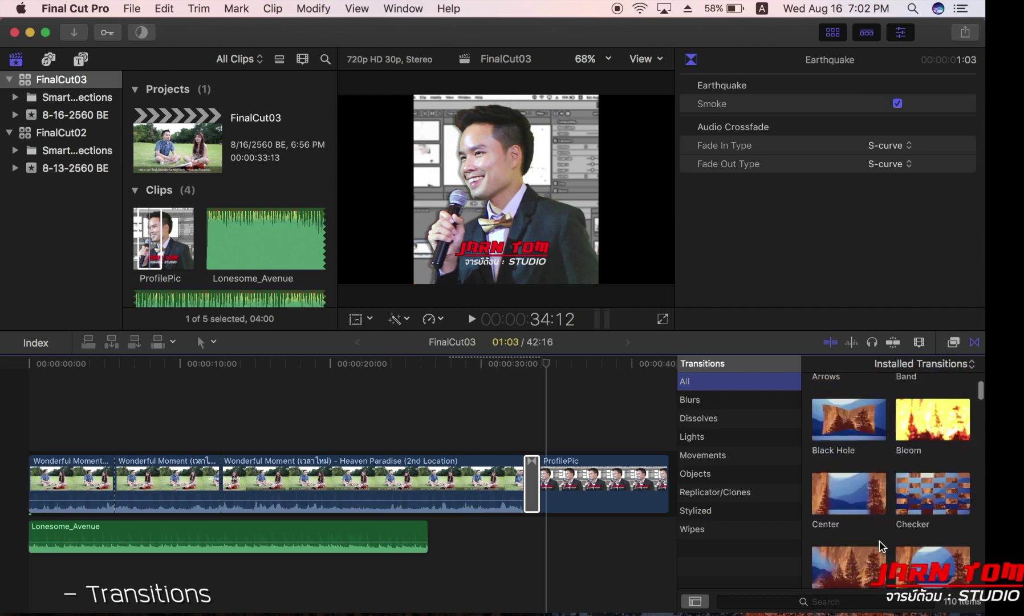